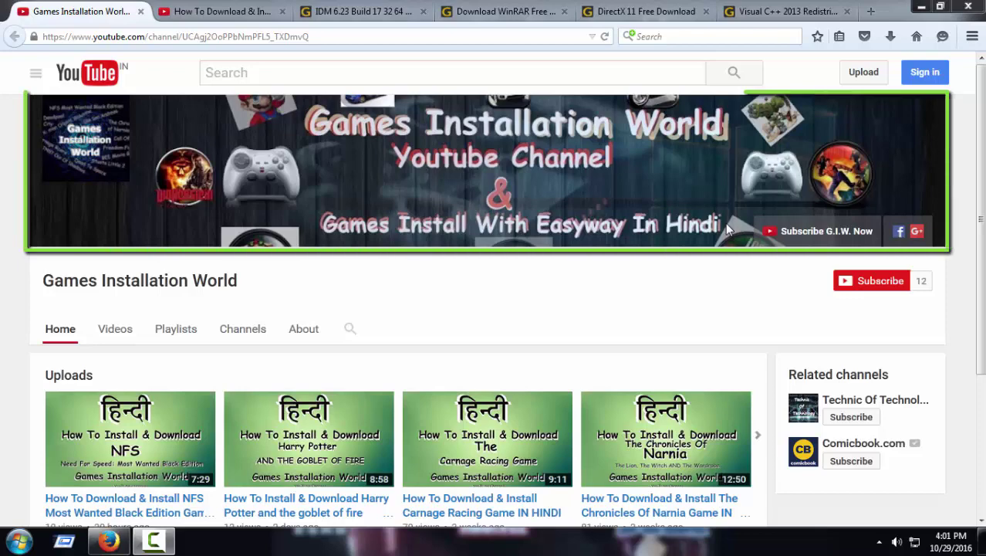
Minimize the browser window to show the desktop and refresh it.
click(921, 6)
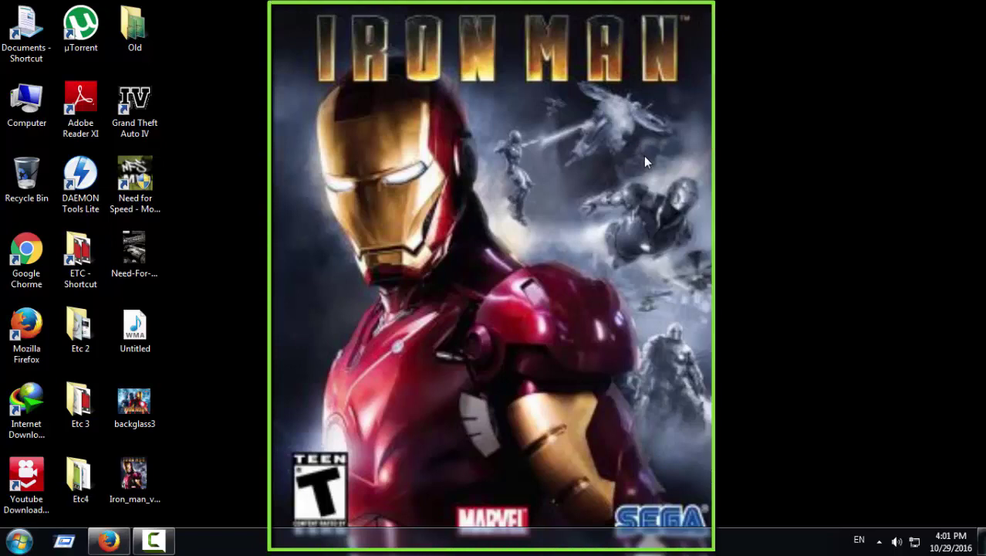
right_click(571, 166)
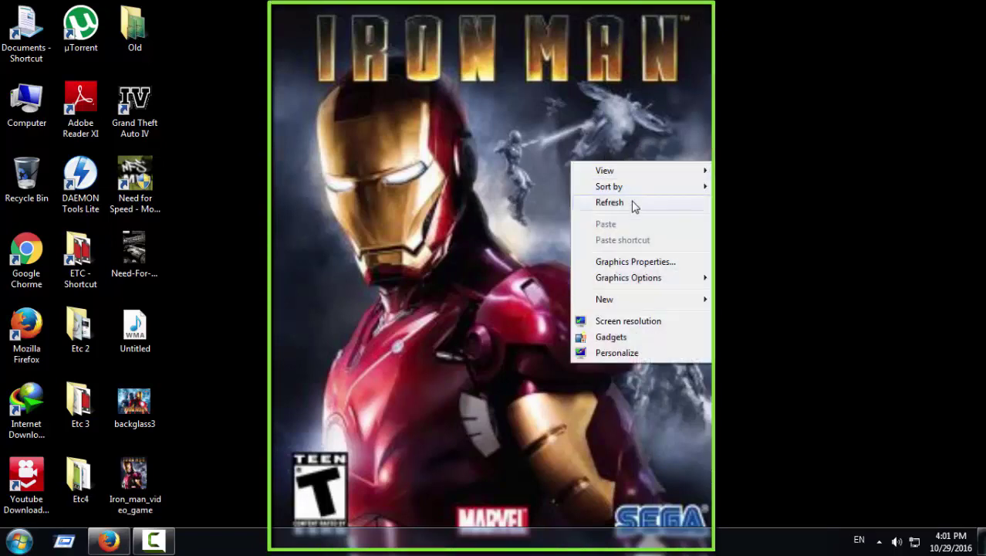
click(632, 204)
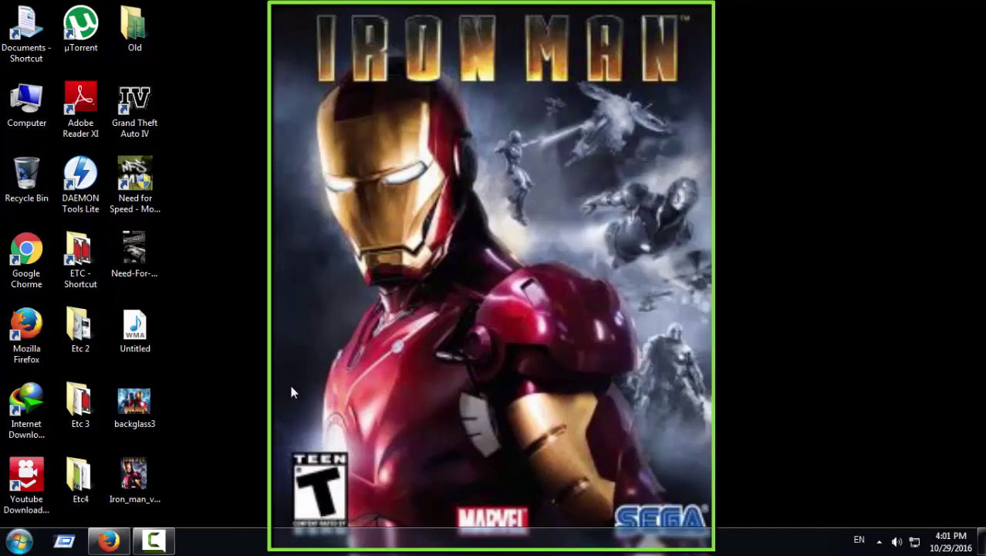
Switch to Firefox and view the YouTube page of the NFS Most Wanted Black Edition install video.
click(108, 540)
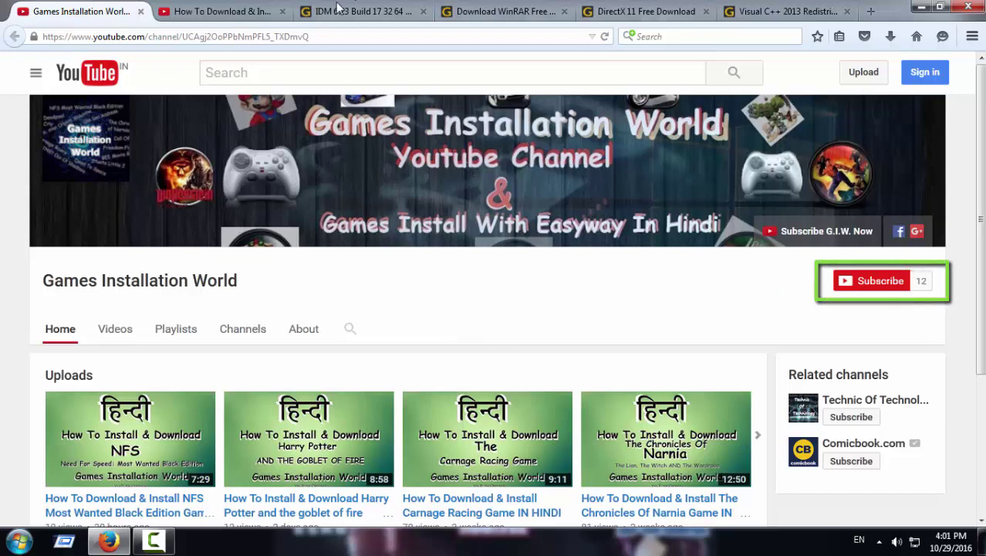
click(220, 11)
scroll(309, 293, down, 2)
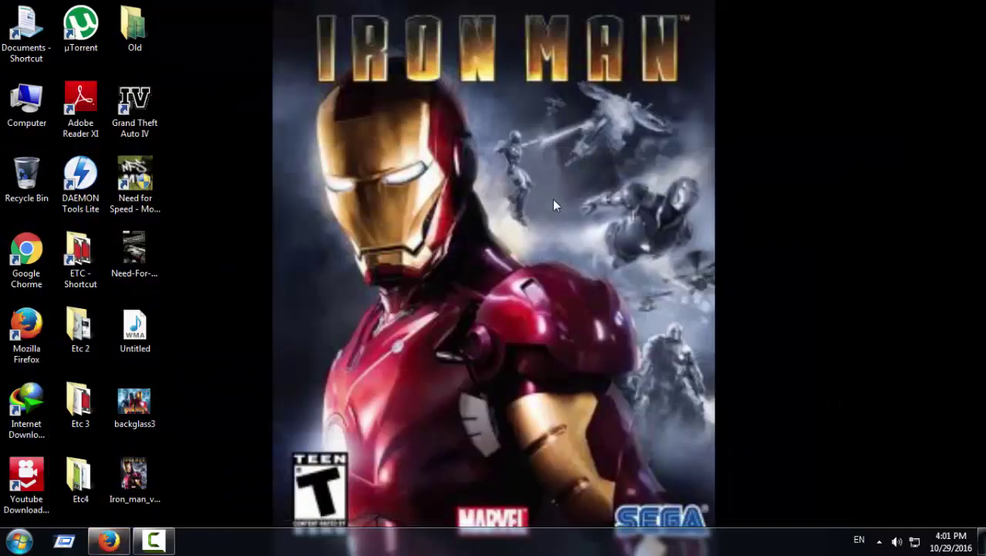
right_click(554, 190)
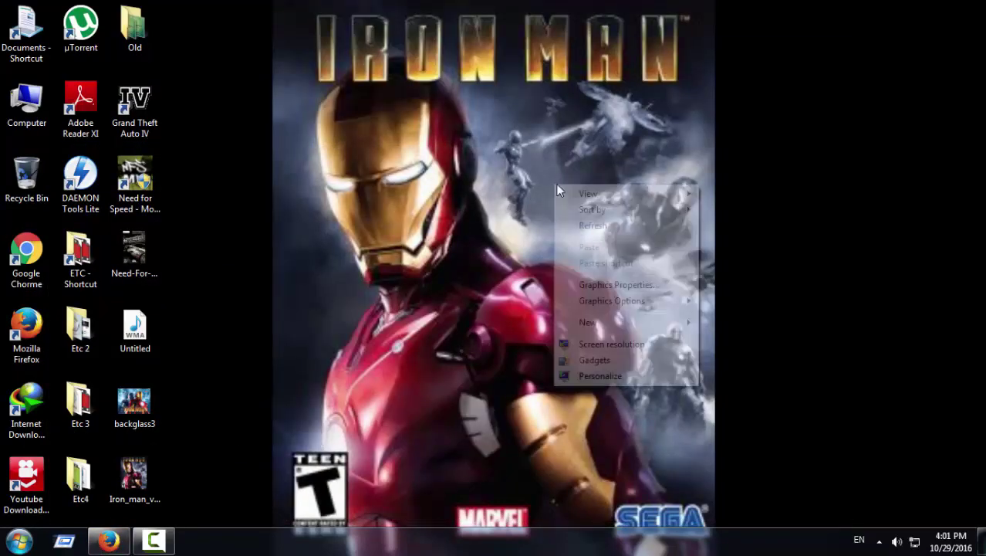
click(593, 225)
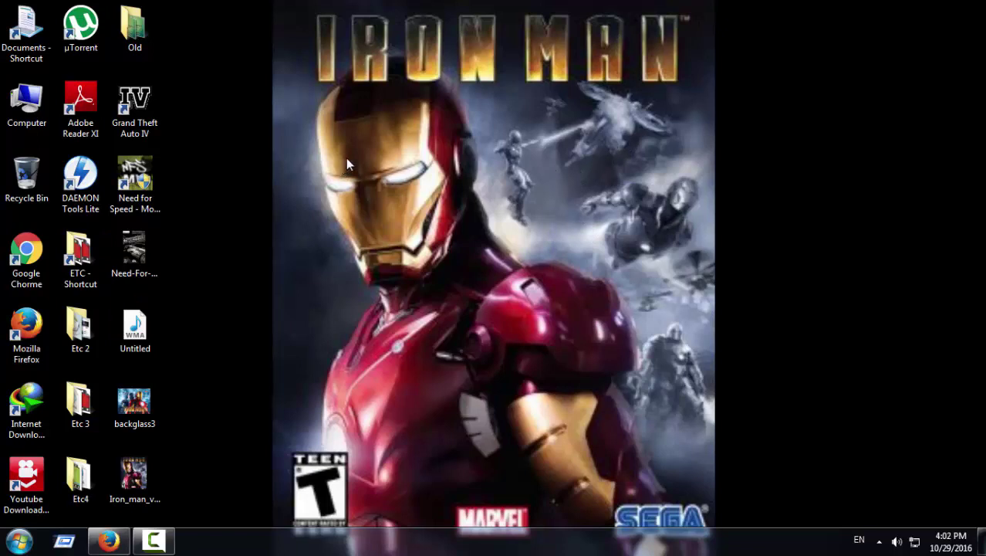
right_click(269, 159)
click(305, 202)
click(29, 105)
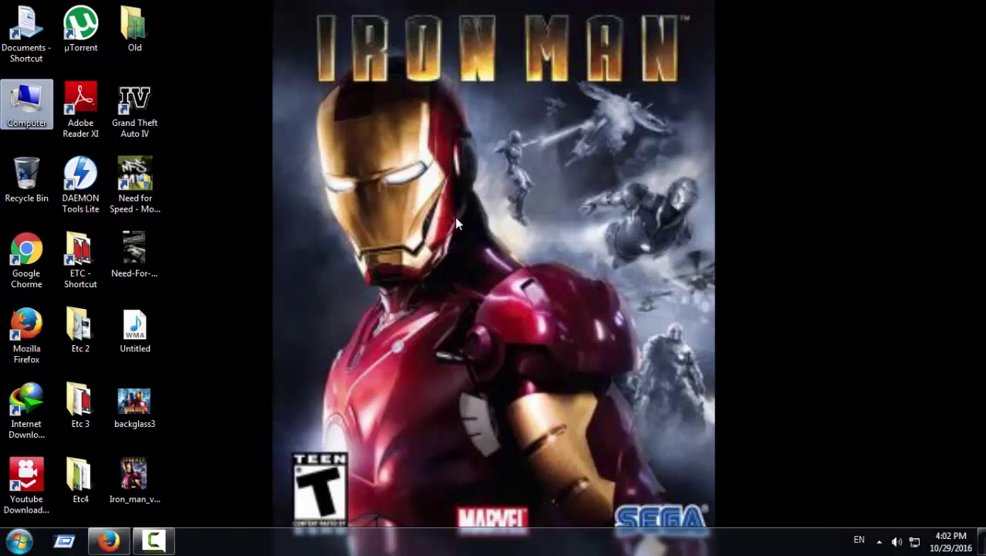
right_click(283, 159)
click(330, 201)
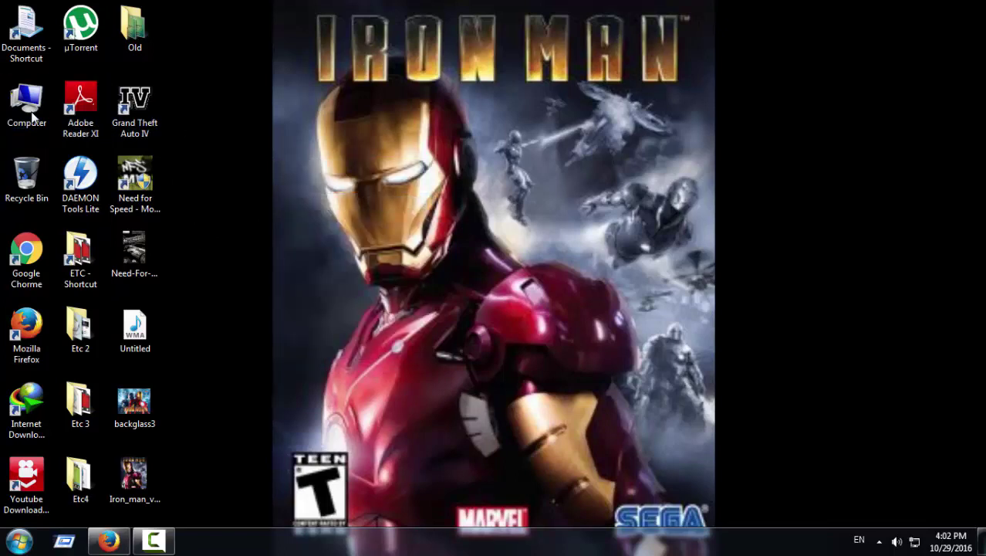
Open Windows Defender from the Control Panel, reached through the Computer window.
double_click(29, 106)
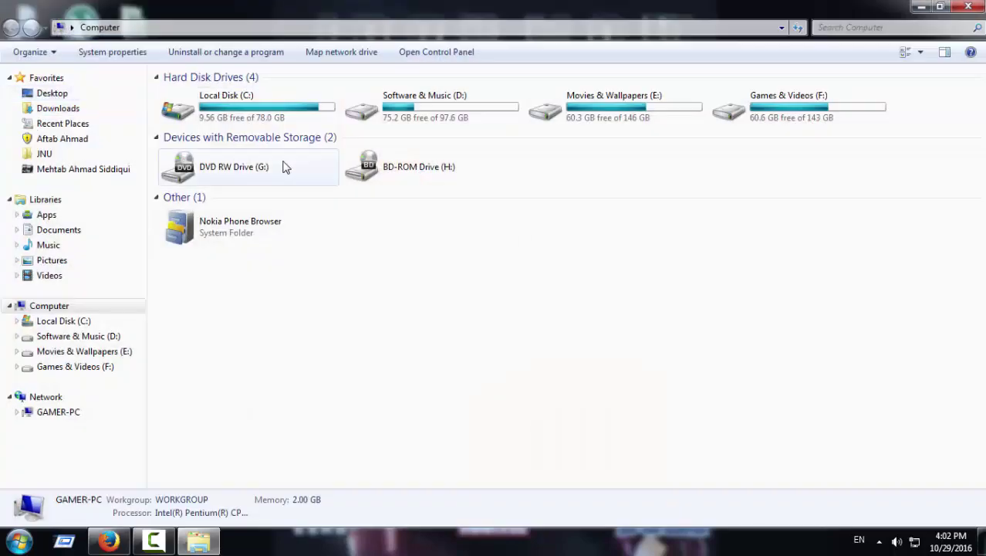
click(438, 54)
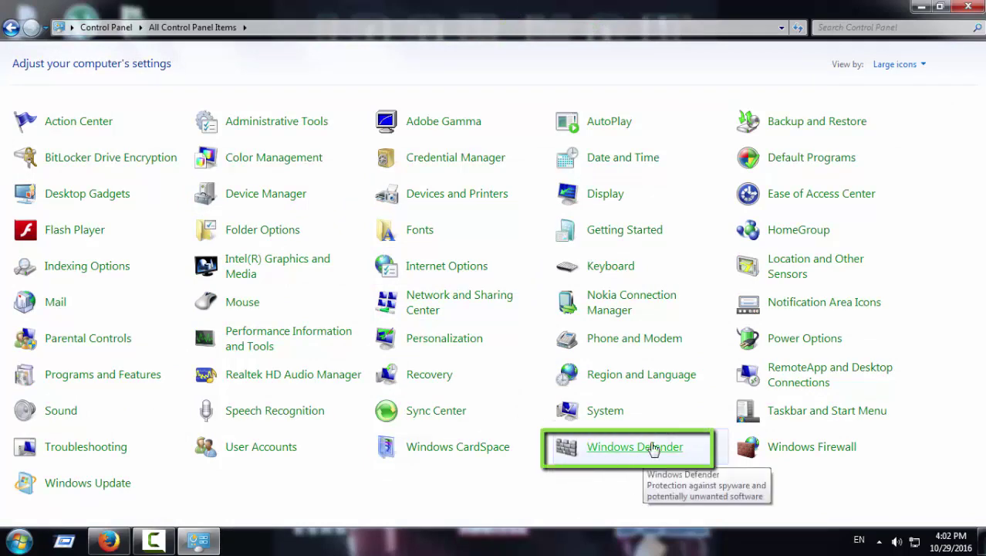
click(653, 448)
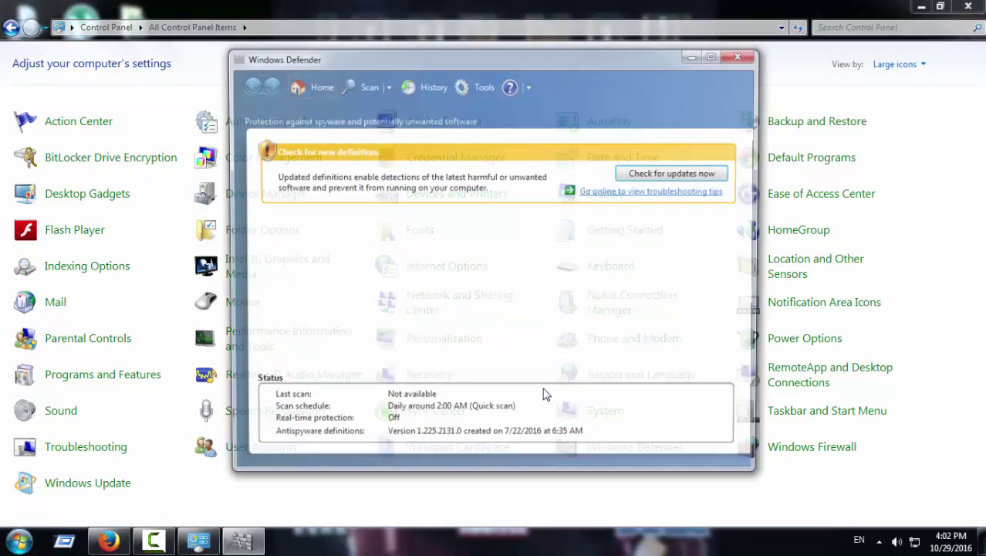
Turn off "Use real-time protection (recommended)" in the Windows Defender options and save the settings.
click(480, 89)
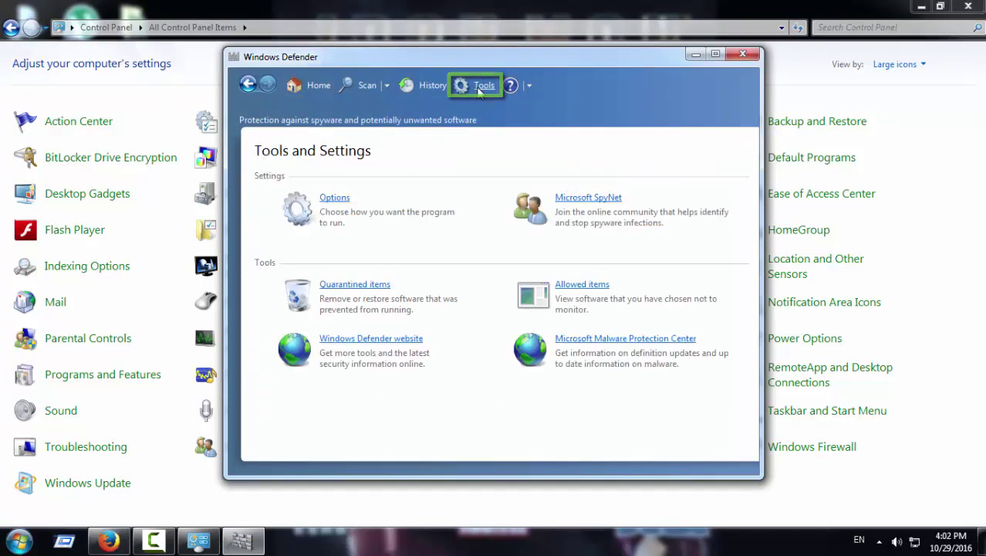
click(335, 199)
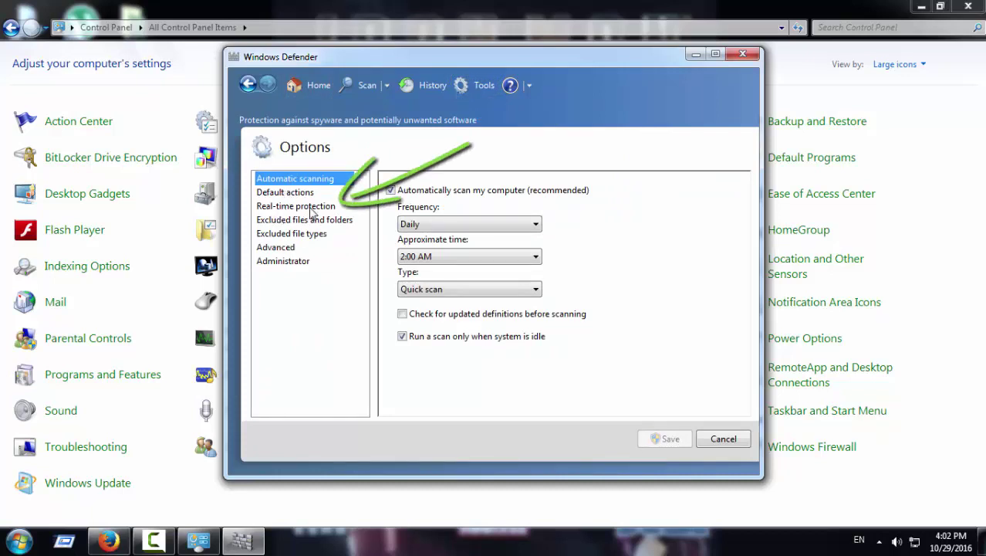
click(312, 207)
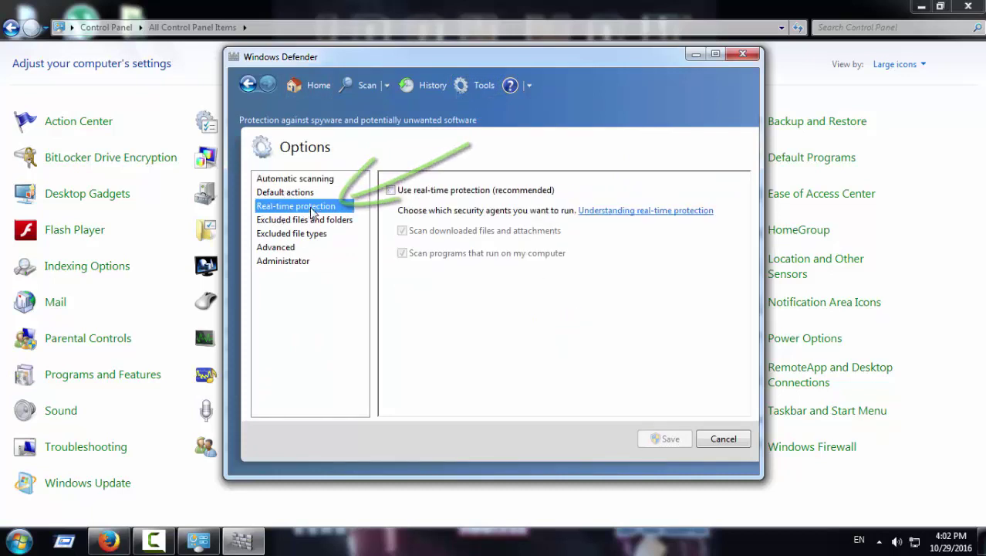
click(392, 190)
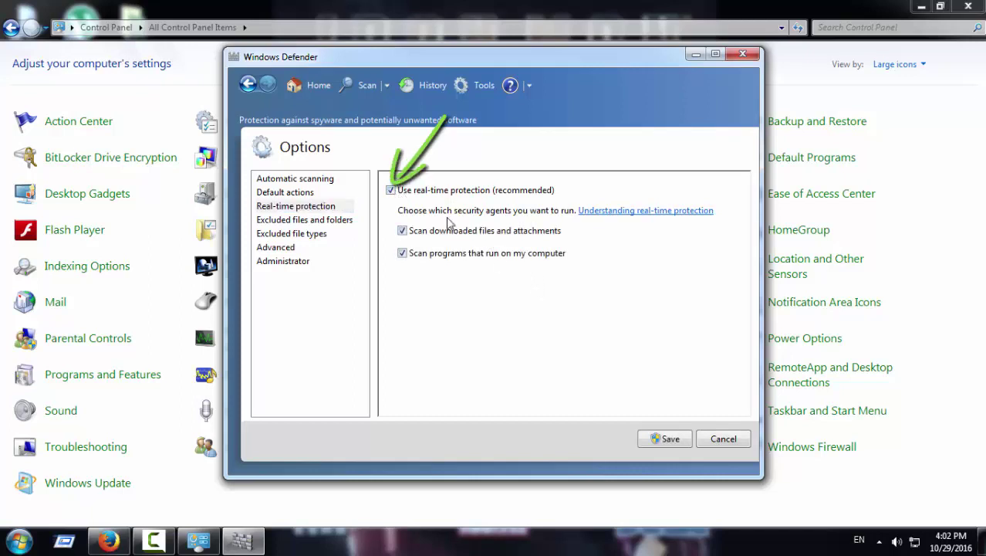
click(391, 190)
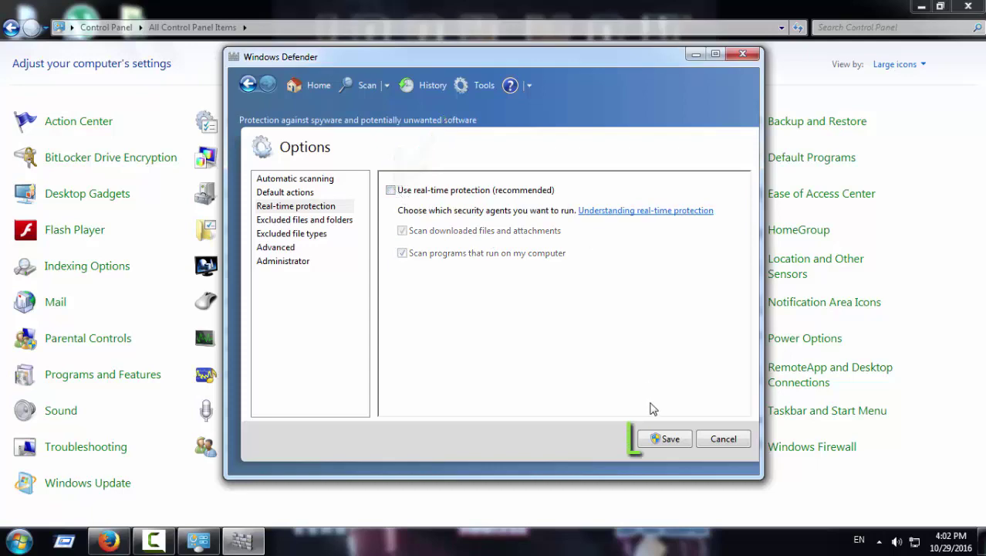
click(654, 438)
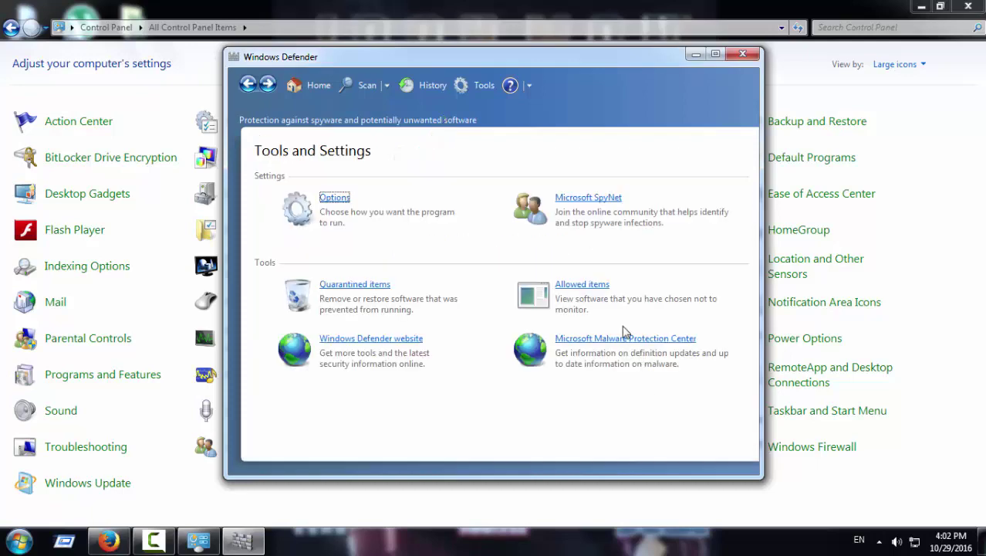
Close Windows Defender and the Control Panel, and refresh the desktop.
click(741, 56)
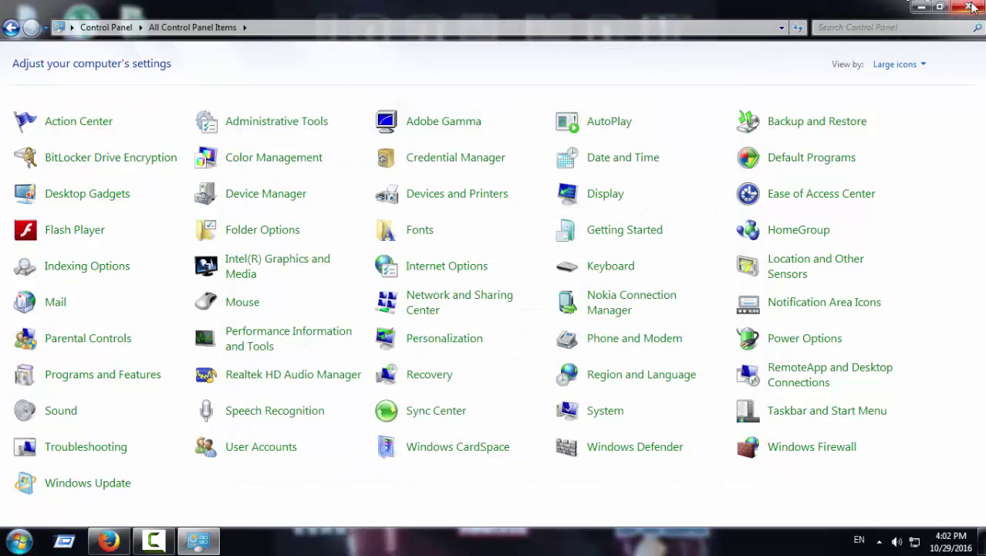
click(968, 7)
right_click(346, 136)
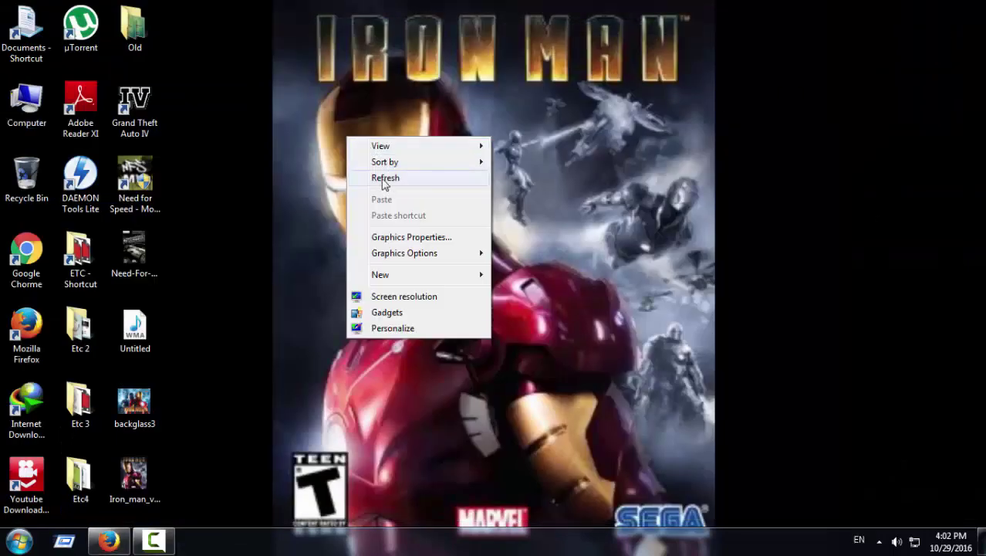
click(382, 177)
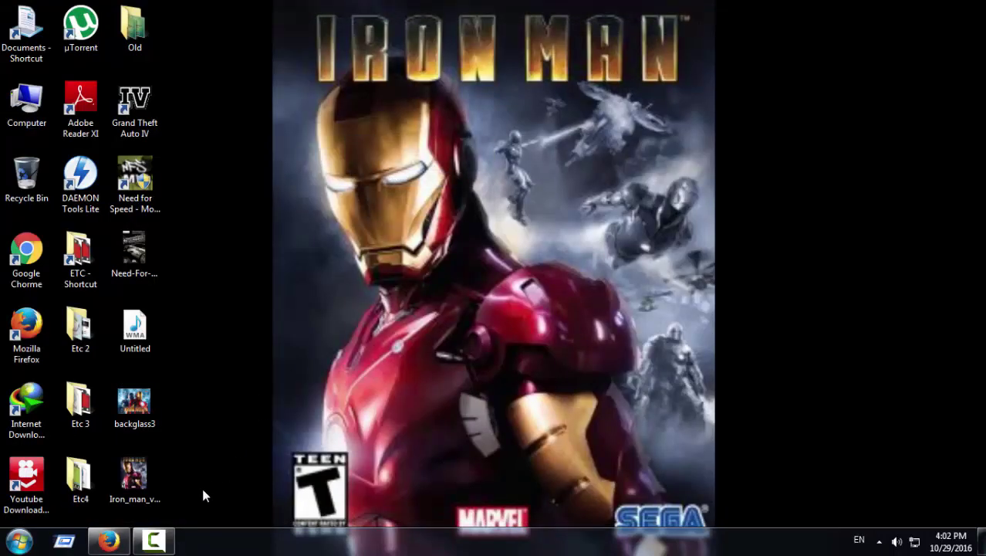
Switch to Firefox and examine the IDM 6.23 Build 17 page on Get Into PC down to its download link.
click(112, 541)
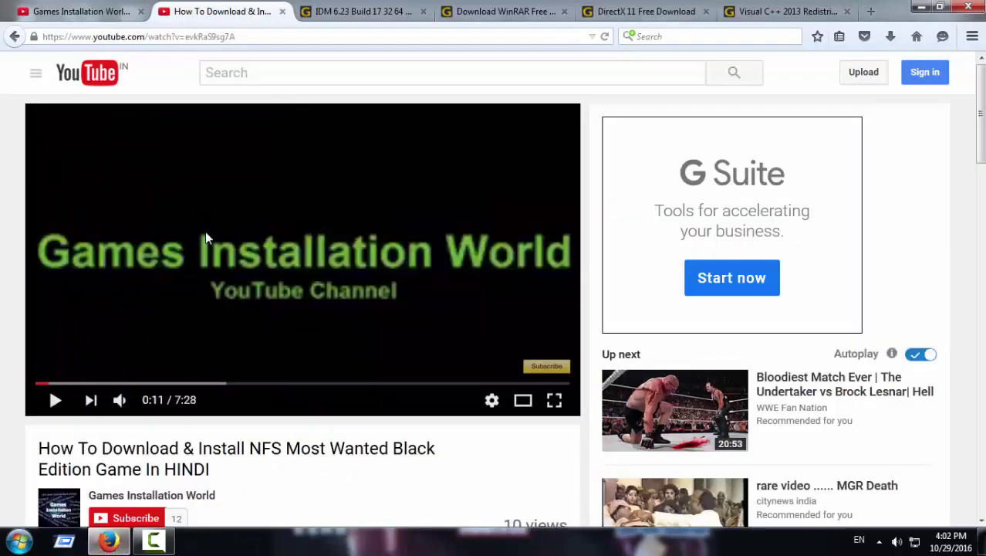
click(373, 9)
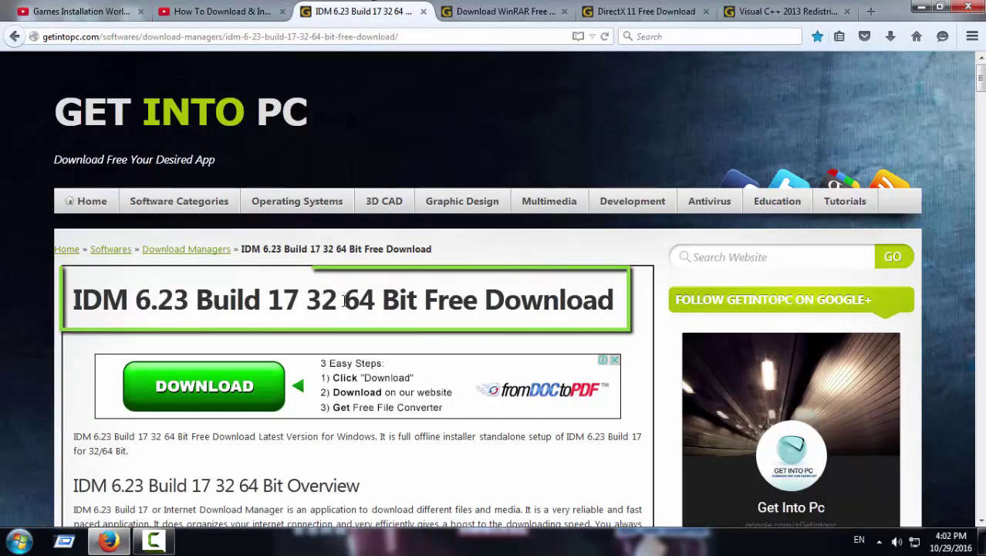
scroll(509, 309, down, 2)
scroll(529, 294, down, 5)
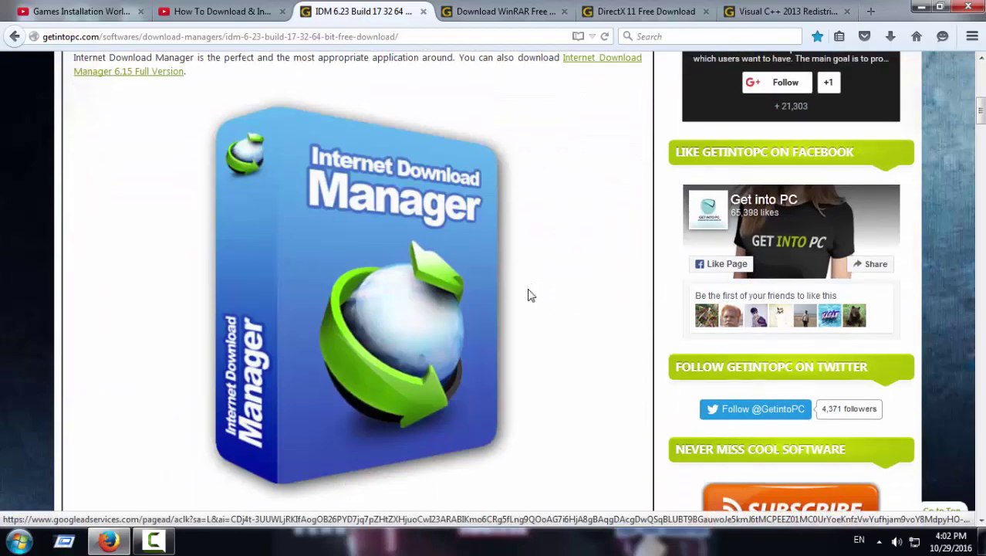
click(643, 227)
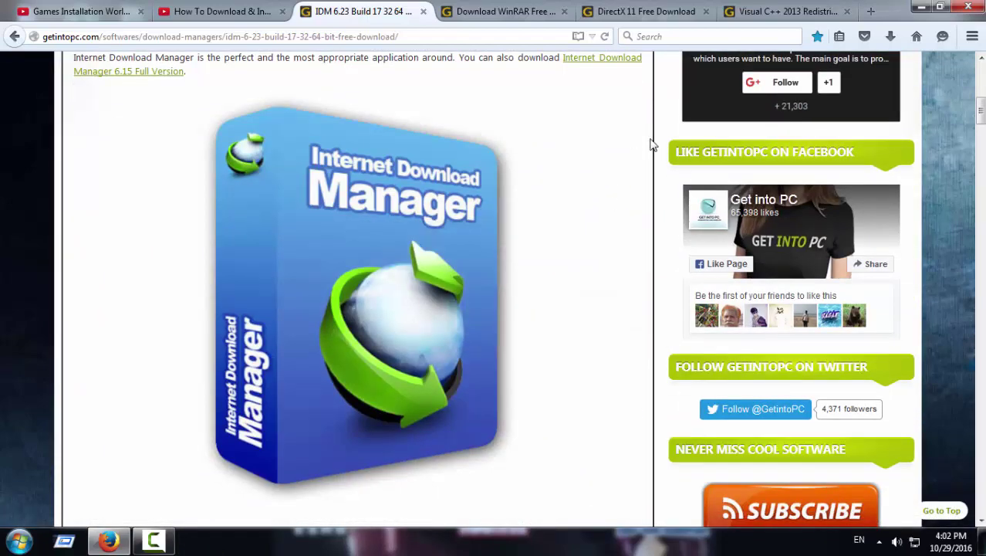
scroll(599, 210, down, 9)
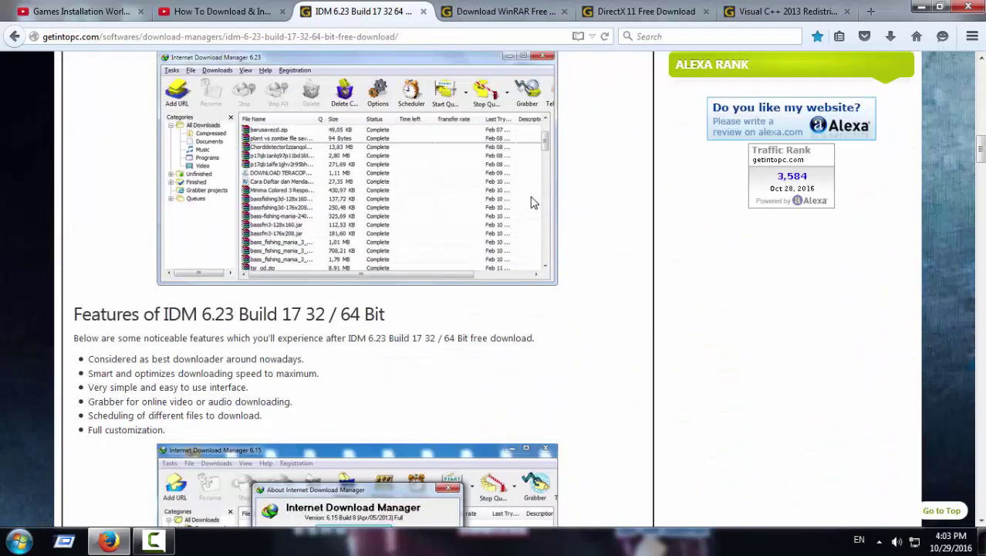
scroll(534, 199, down, 5)
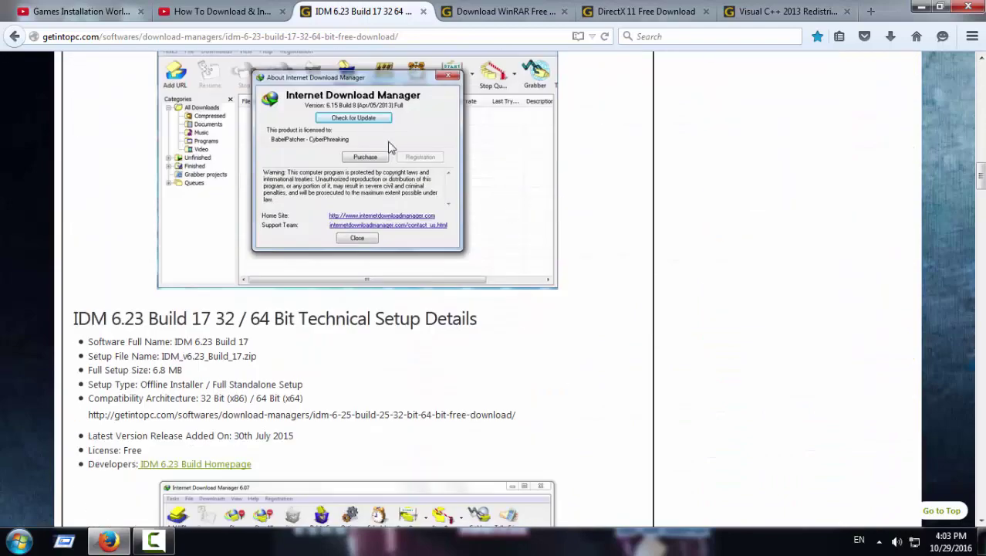
scroll(390, 147, down, 9)
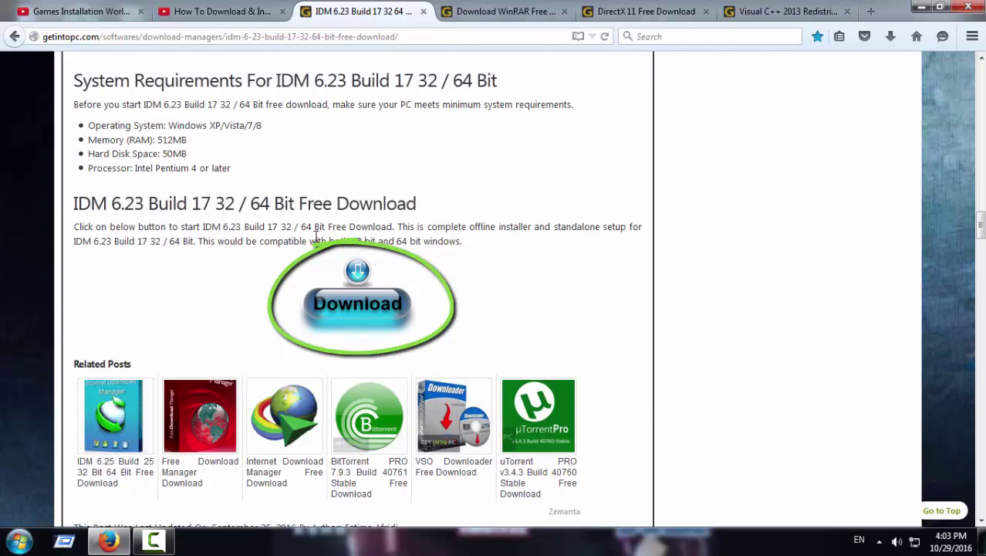
scroll(463, 216, up, 15)
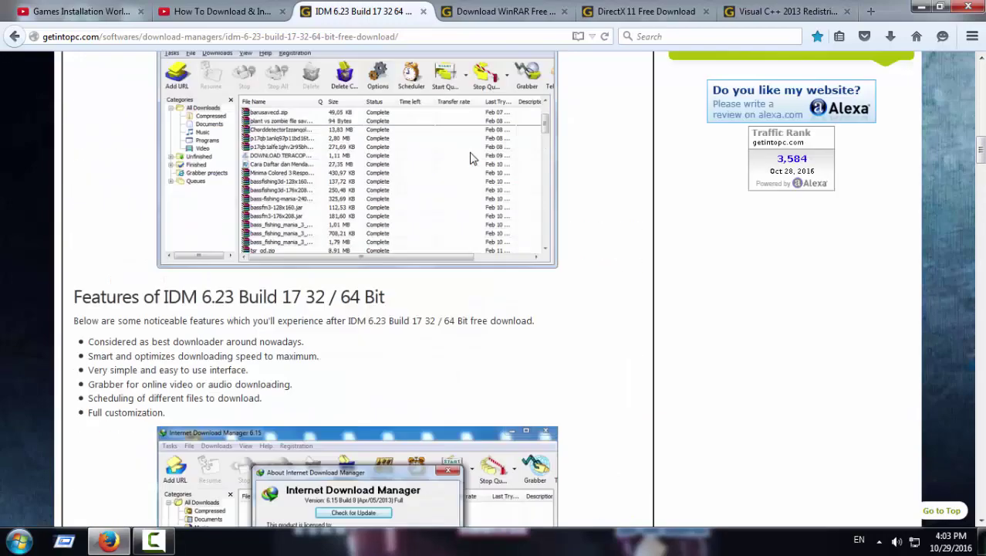
scroll(496, 70, up, 5)
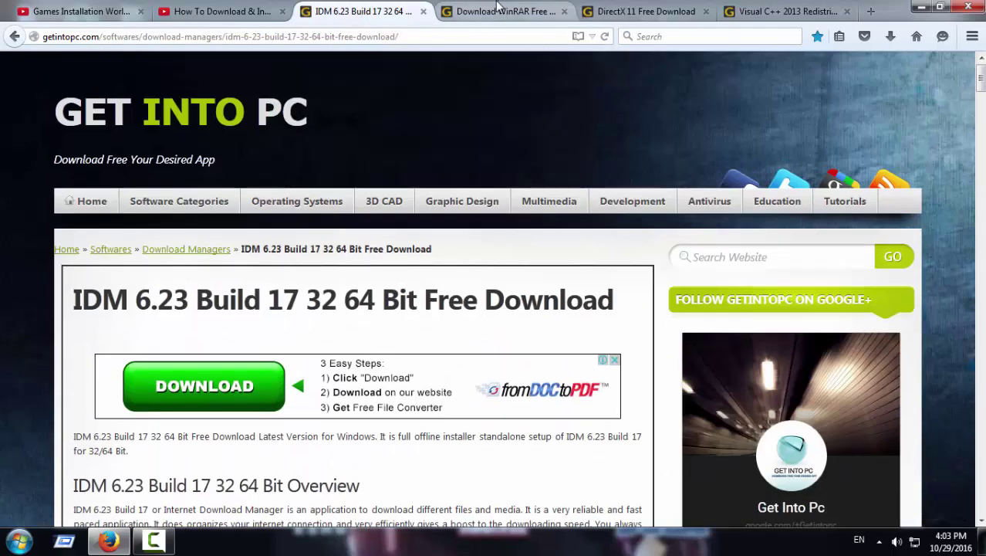
Examine the WinRAR Free Download page, including its system requirements, setup details and download link.
click(502, 11)
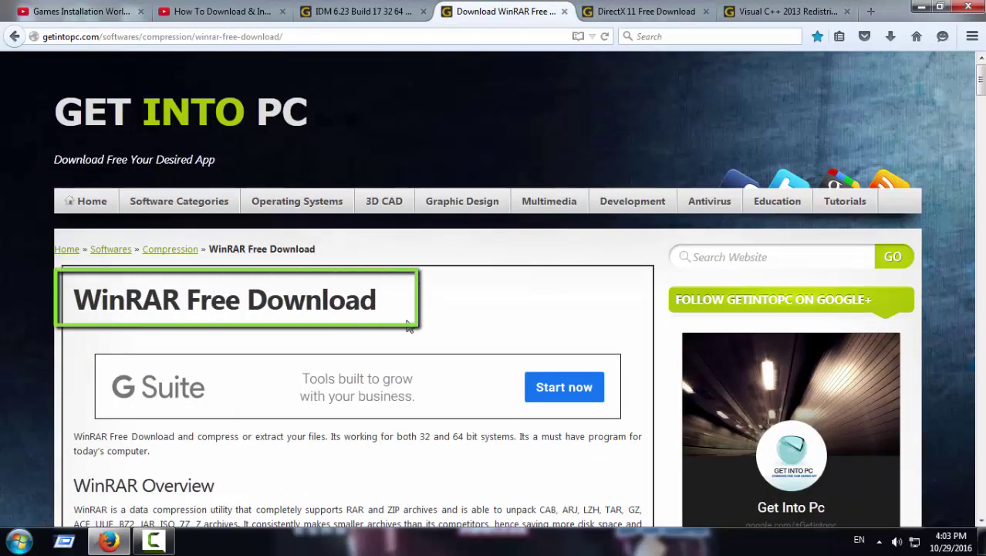
scroll(412, 332, down, 5)
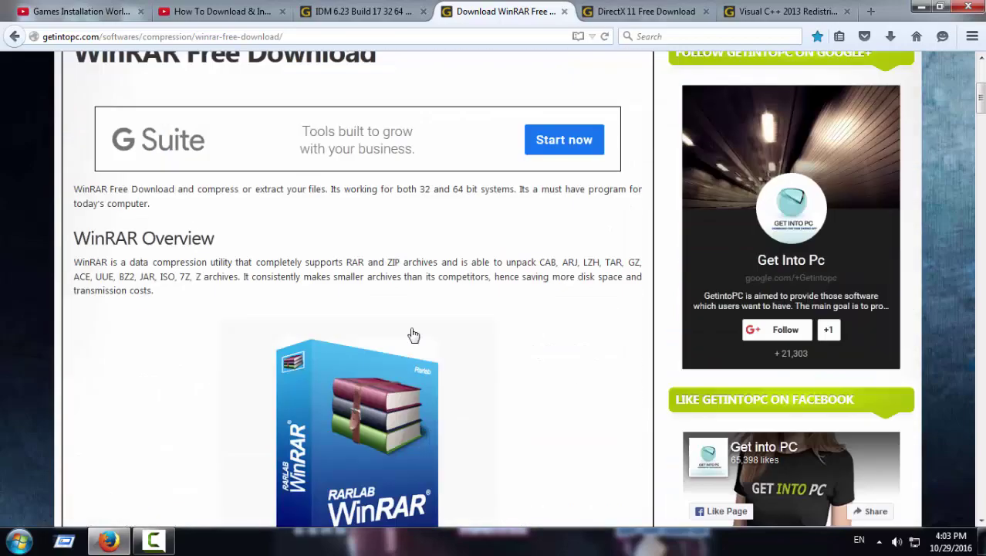
scroll(414, 334, down, 12)
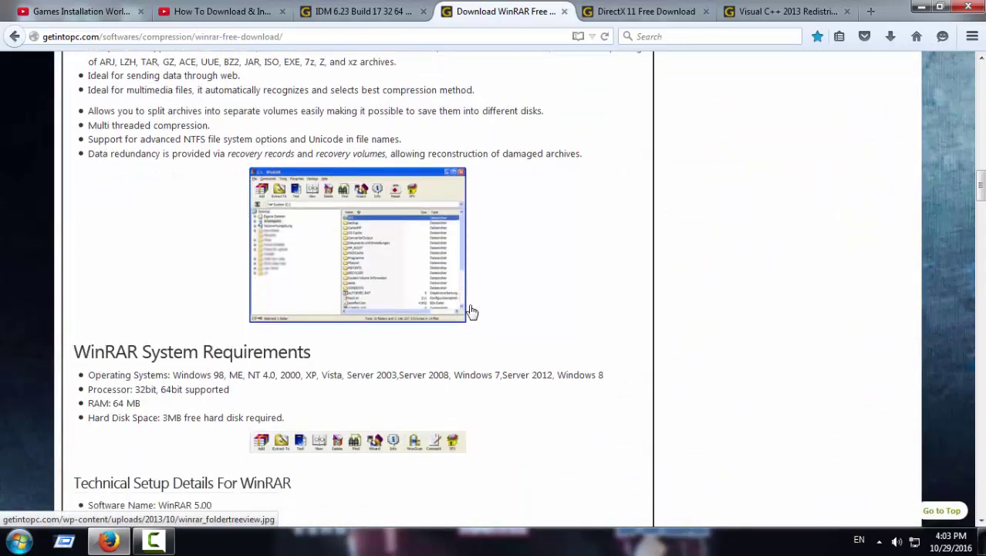
scroll(471, 311, down, 5)
scroll(479, 318, down, 4)
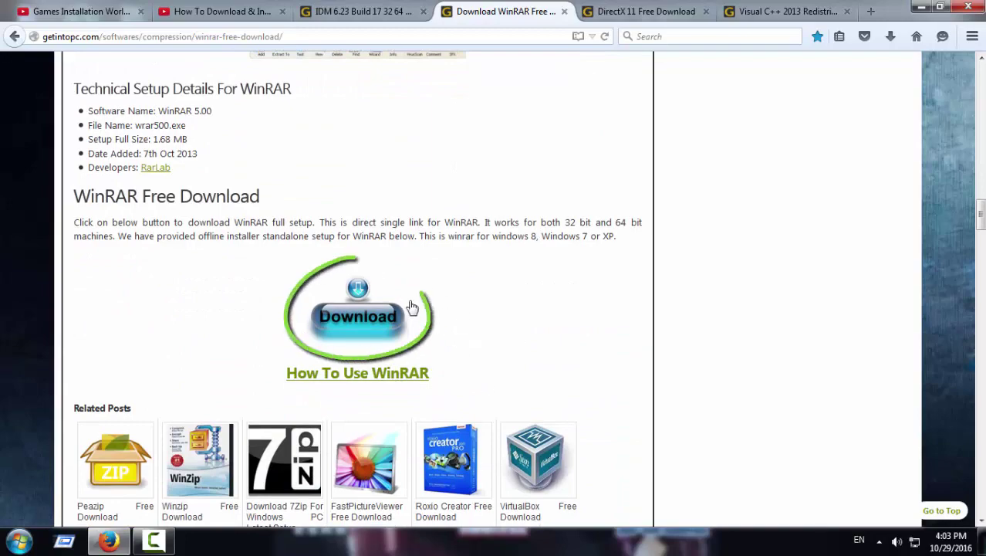
scroll(480, 221, up, 20)
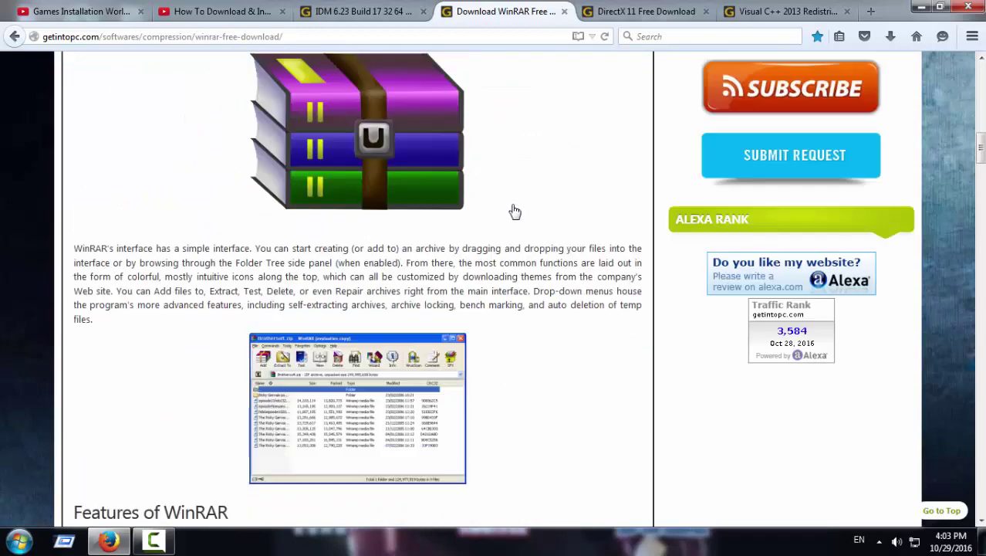
Examine the DirectX 11 Free Download page, including its features, setup details, system requirements and download link.
key(ctrl+Tab)
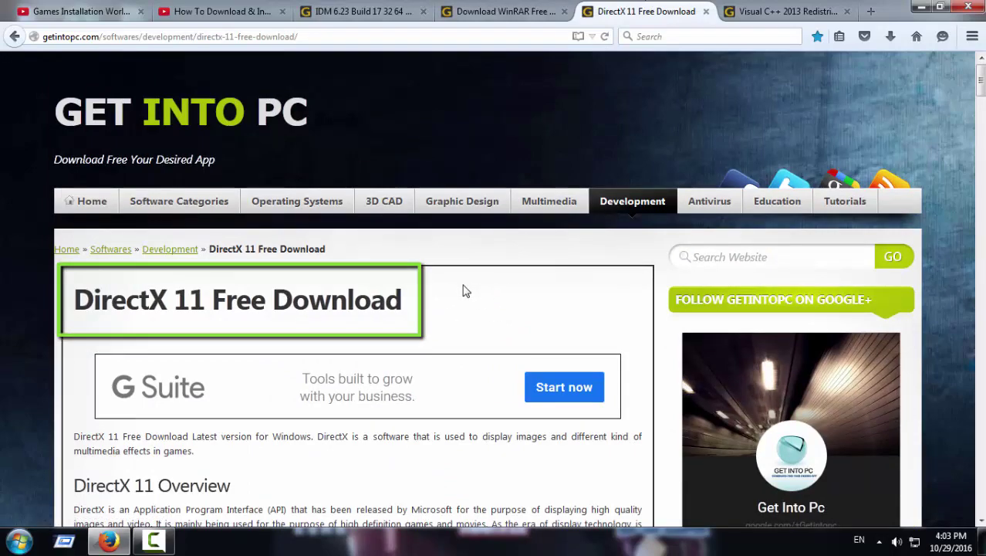
scroll(467, 289, down, 5)
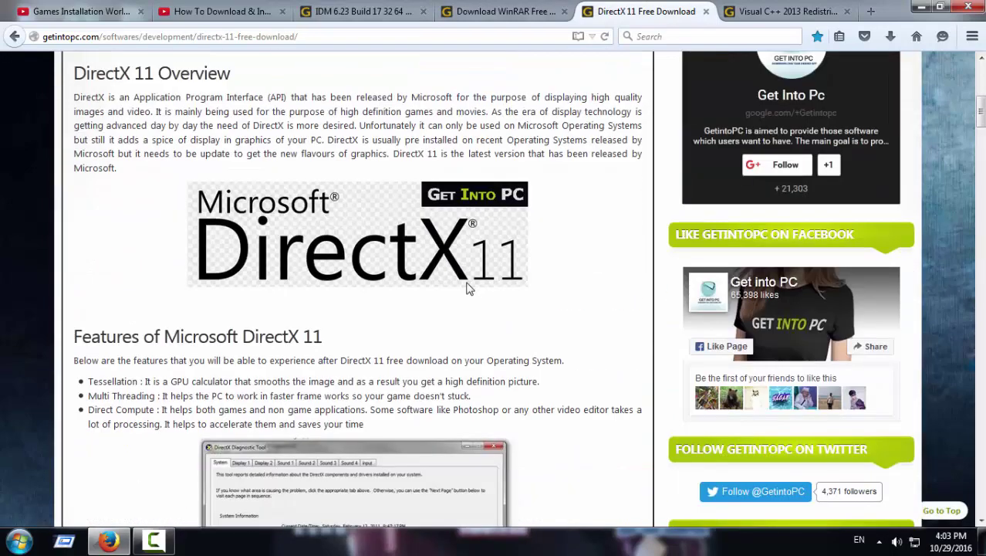
scroll(473, 287, down, 3)
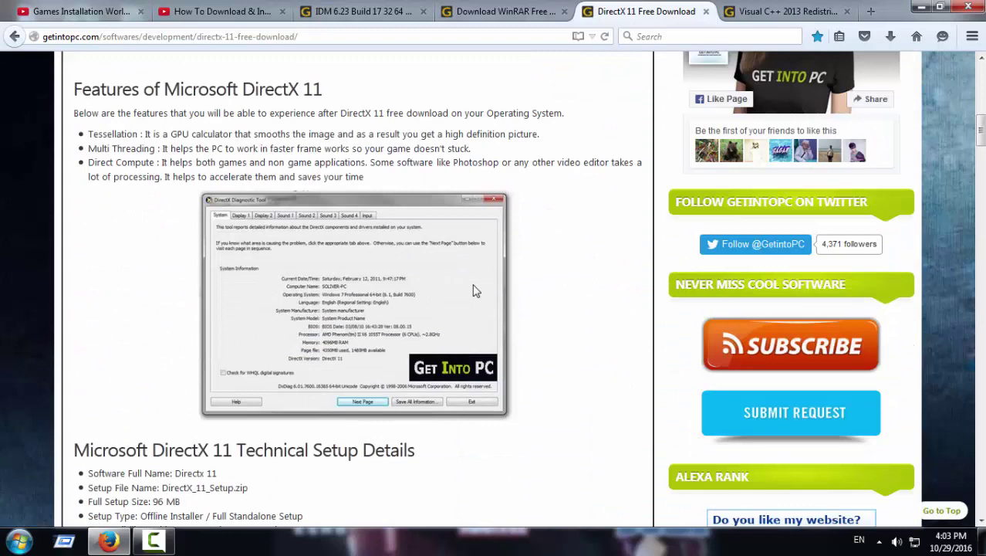
scroll(476, 291, down, 2)
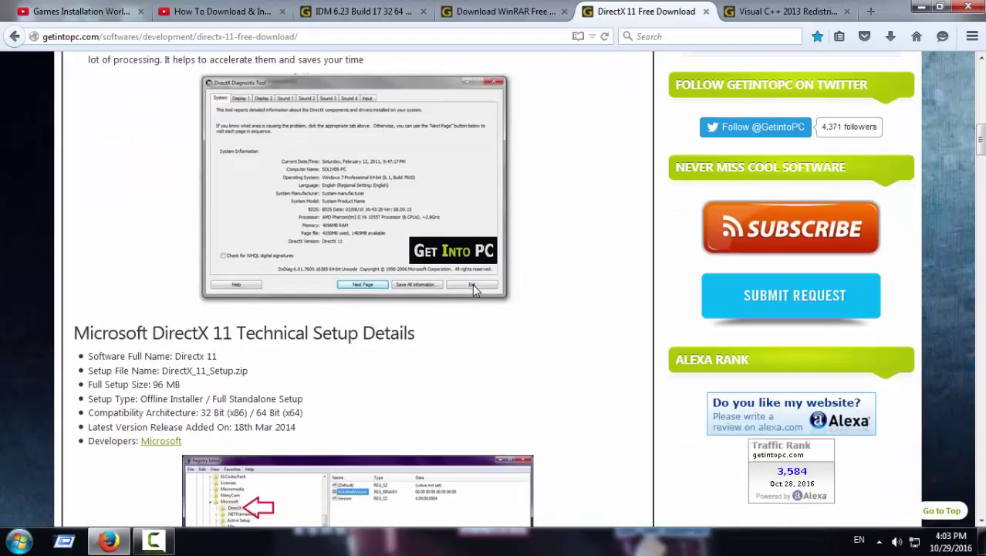
scroll(476, 291, down, 8)
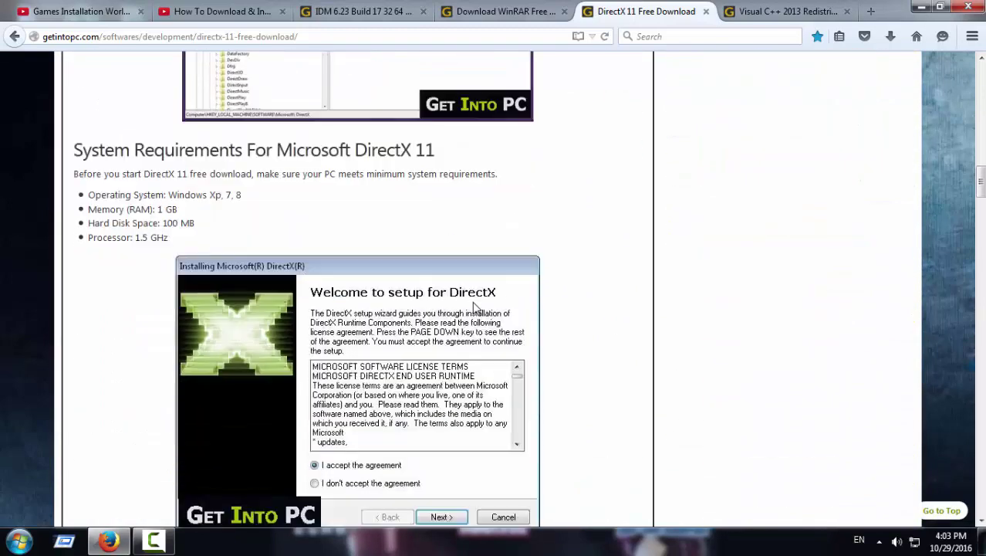
scroll(475, 302, down, 3)
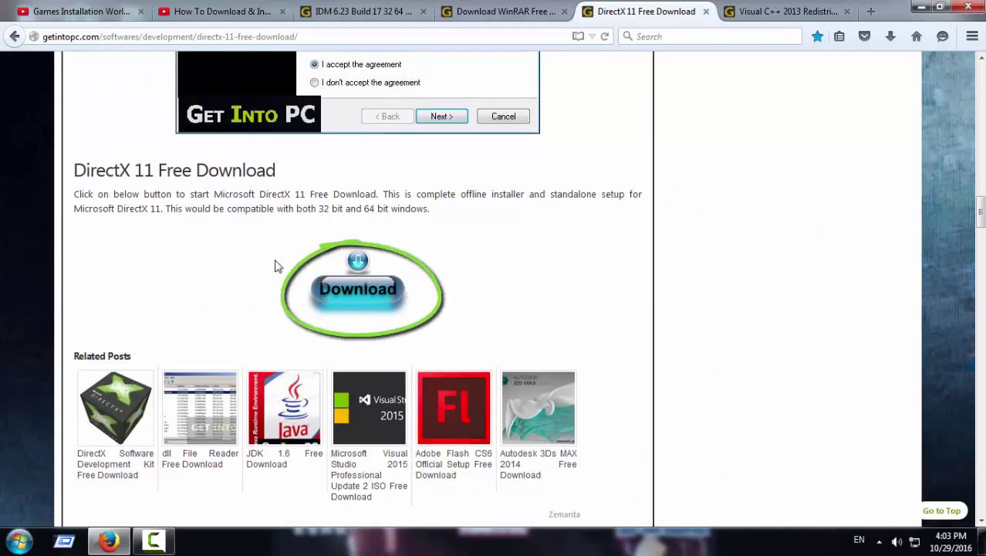
scroll(399, 207, up, 12)
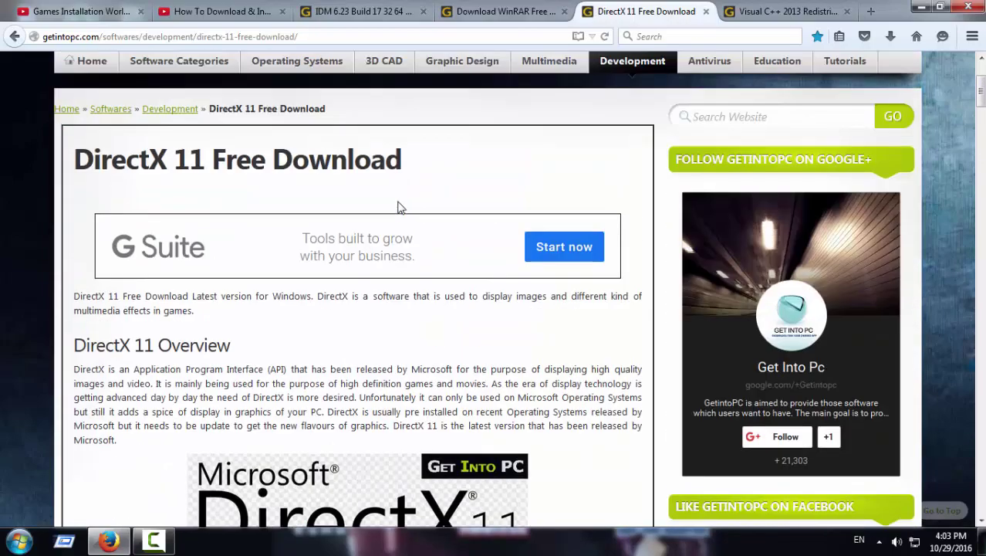
scroll(399, 207, up, 2)
Examine the Visual C++ 2013 Redistributable Package page, including its features, system requirements and the 32 Bit and 64 Bit download links.
click(764, 11)
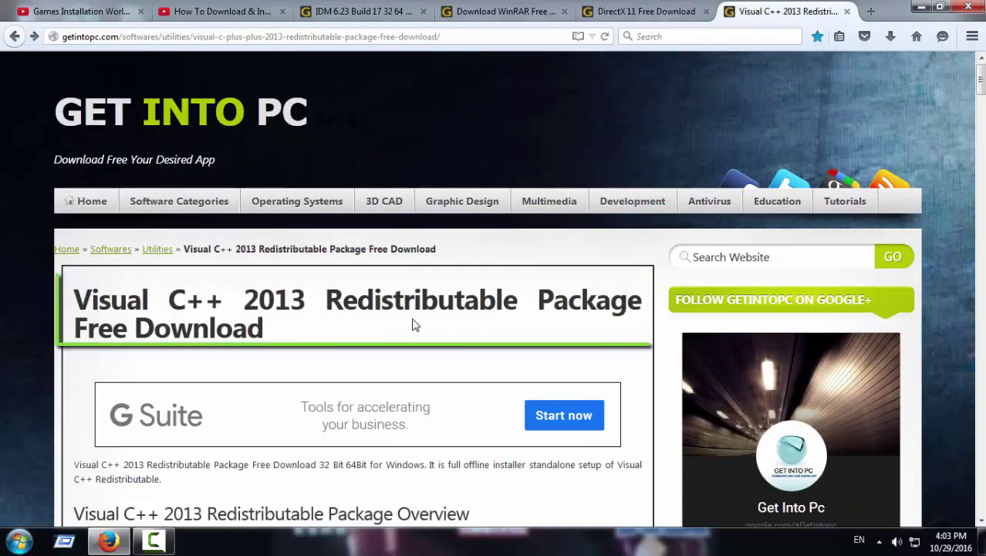
scroll(447, 324, down, 3)
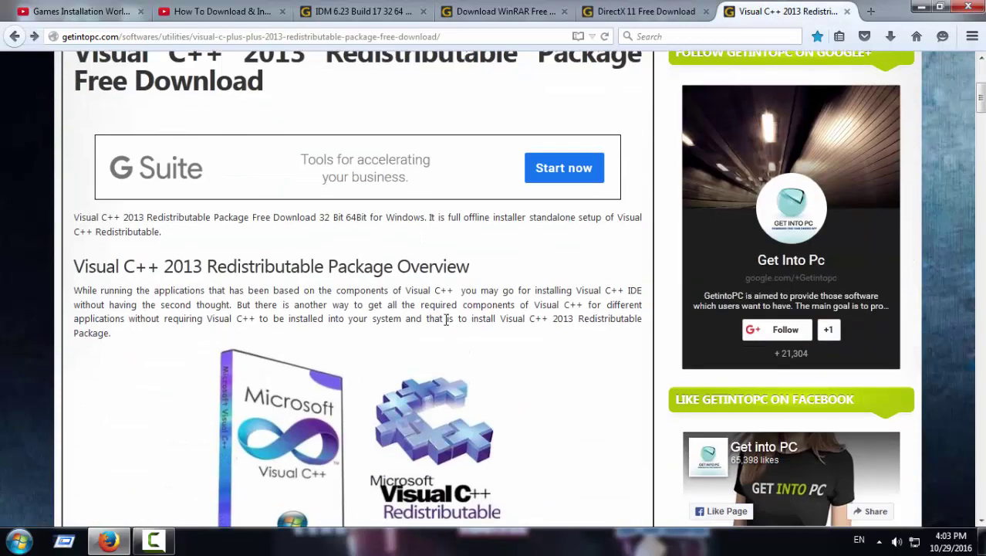
scroll(446, 319, down, 9)
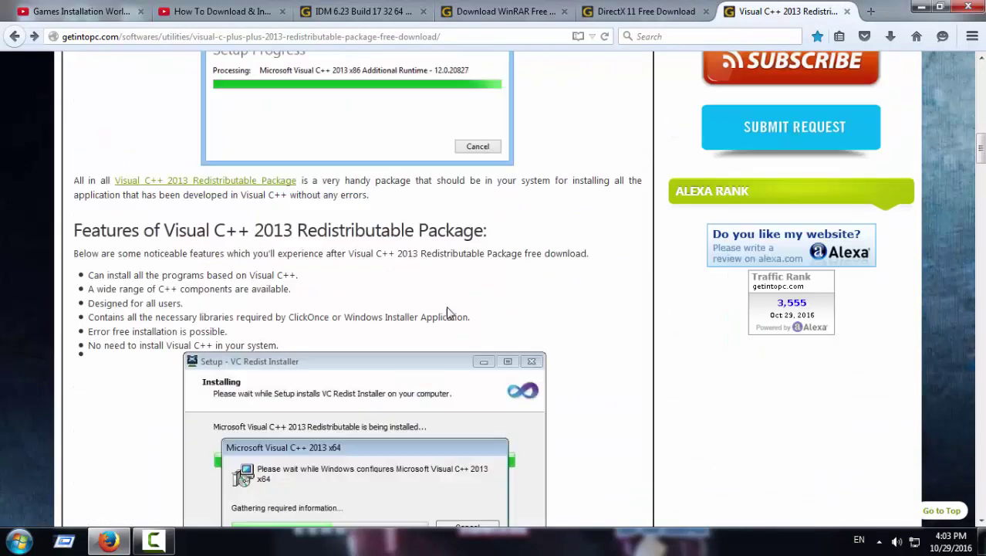
scroll(447, 311, down, 7)
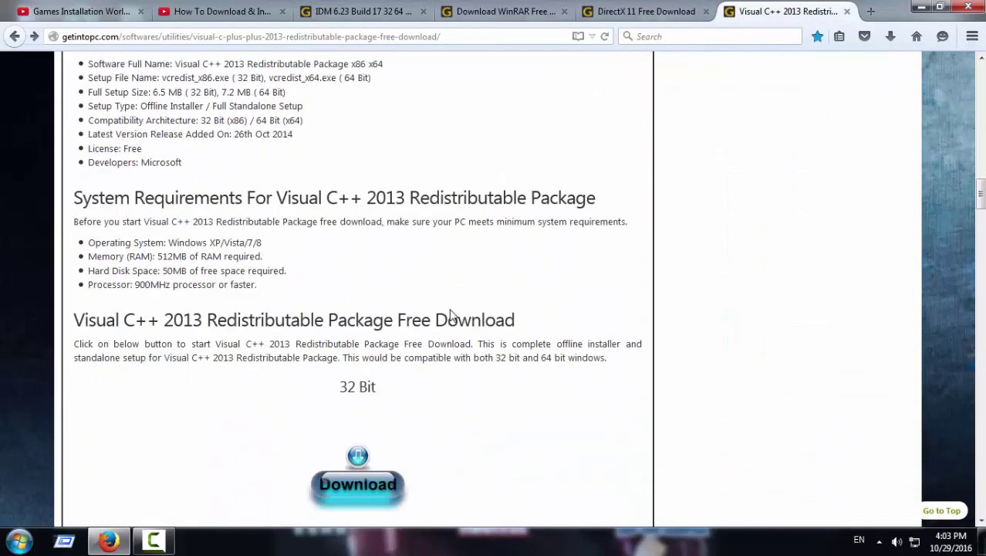
scroll(451, 315, down, 4)
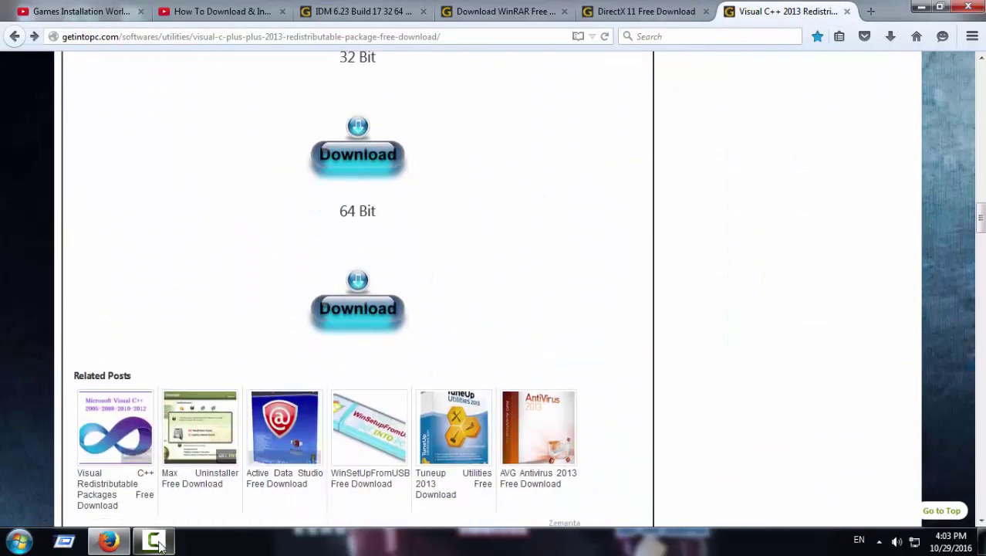
click(157, 544)
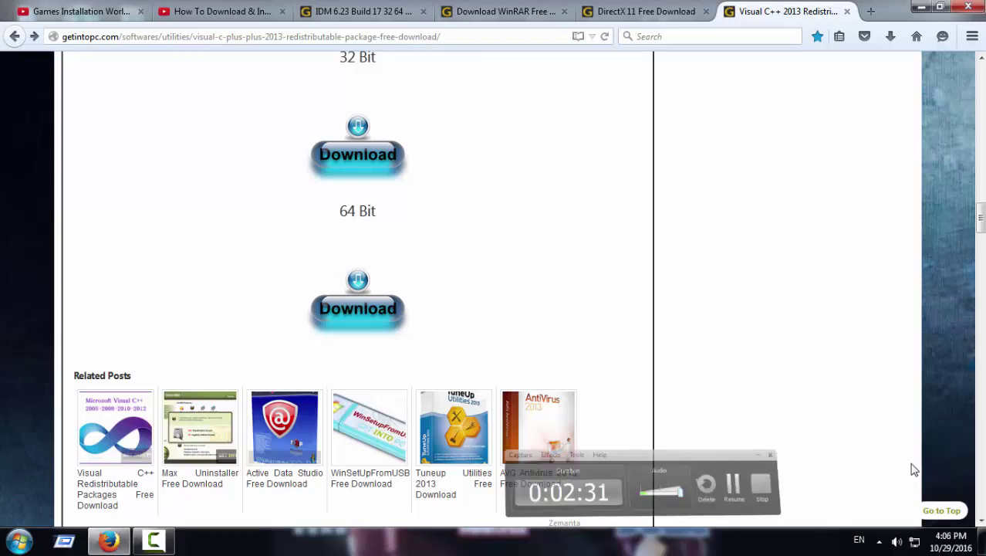
scroll(519, 204, up, 1)
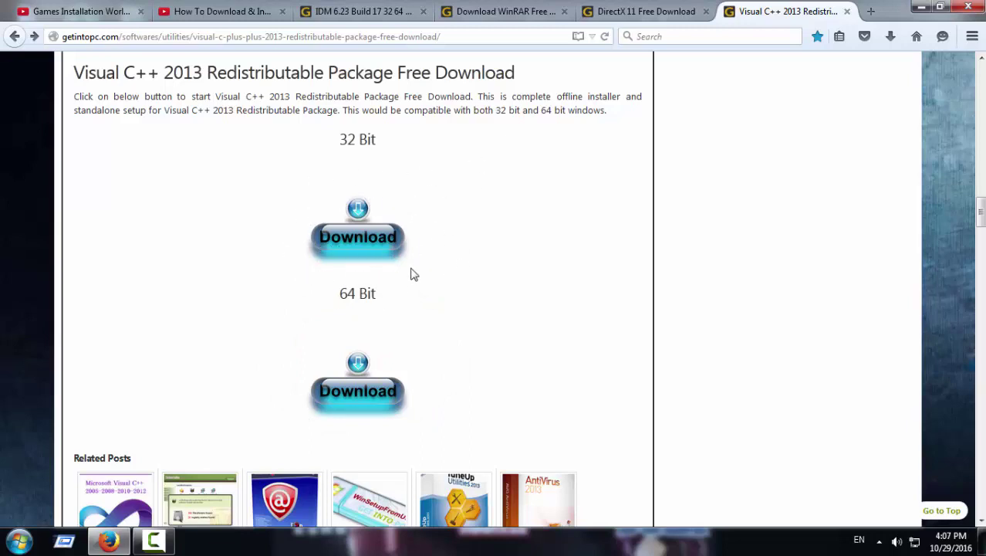
scroll(455, 266, up, 3)
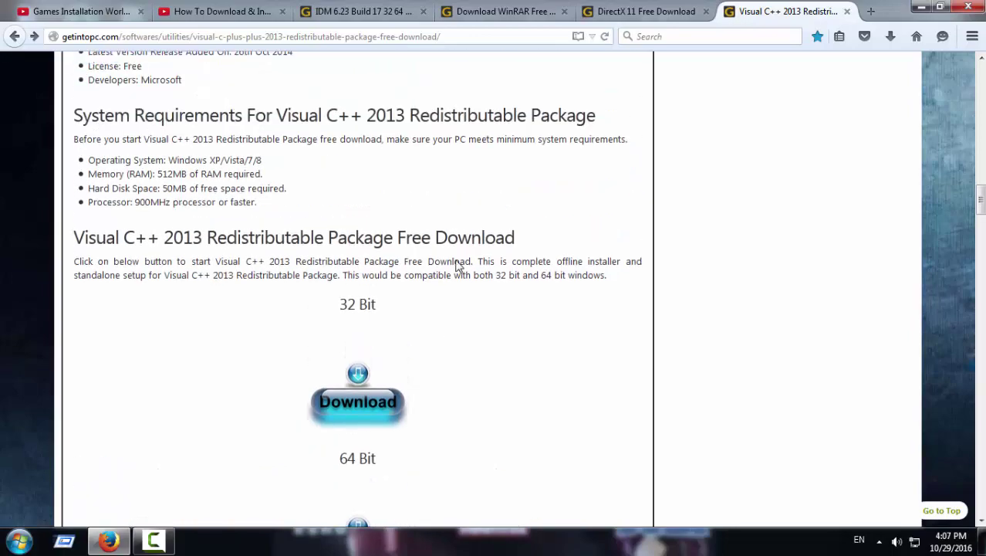
scroll(460, 261, up, 15)
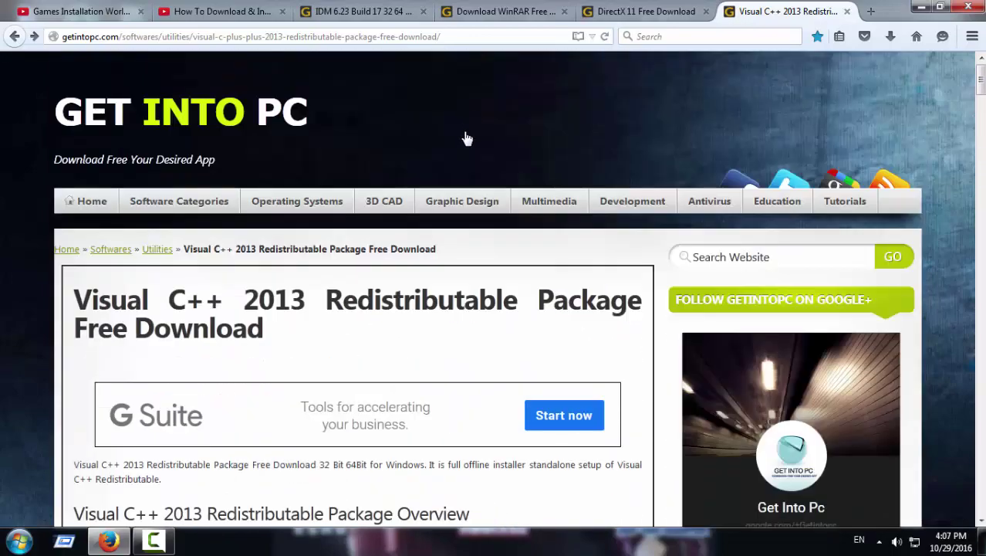
Revisit the open IDM, WinRAR, DirectX 11 and Visual C++ 2013 download pages one after another.
click(398, 12)
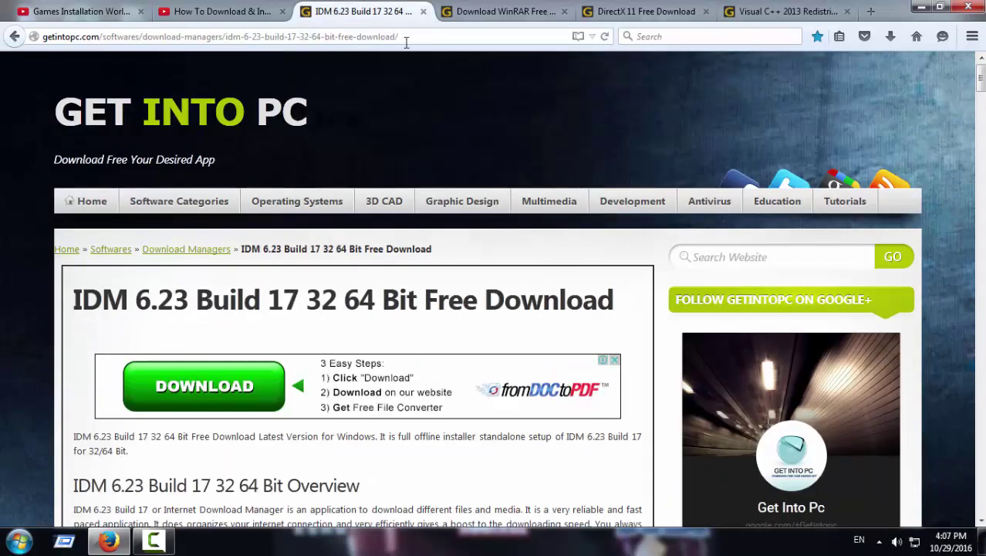
click(497, 11)
click(659, 10)
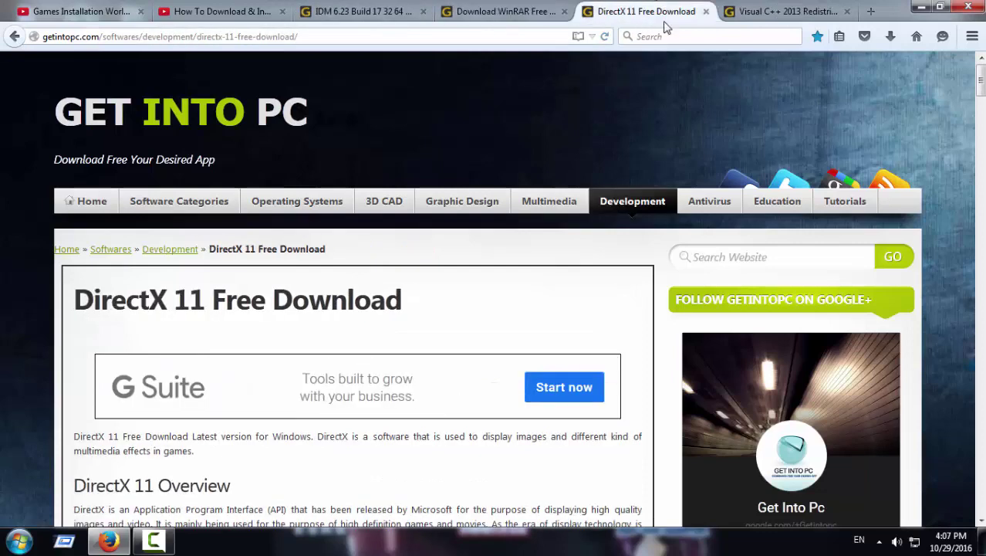
click(805, 7)
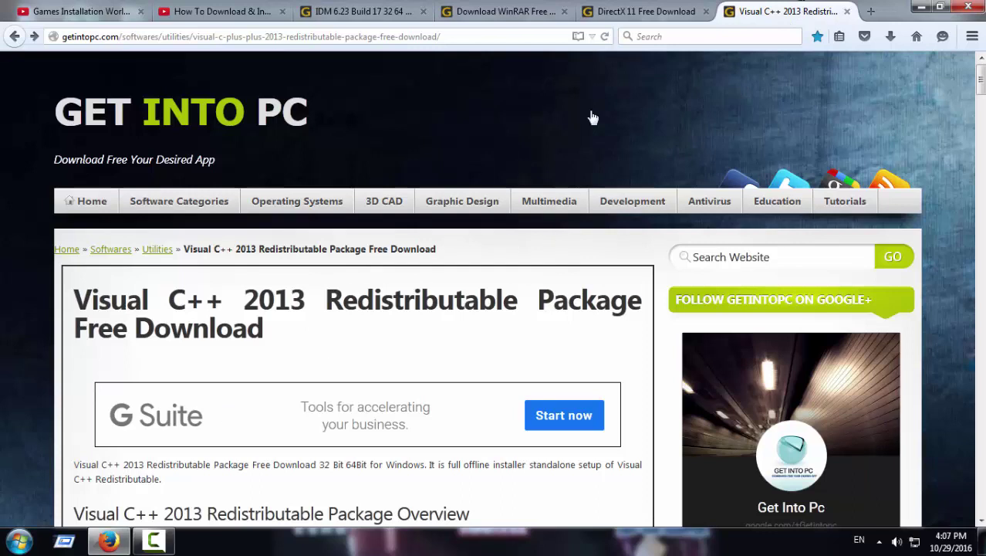
Open google.com in a new browser tab.
click(870, 11)
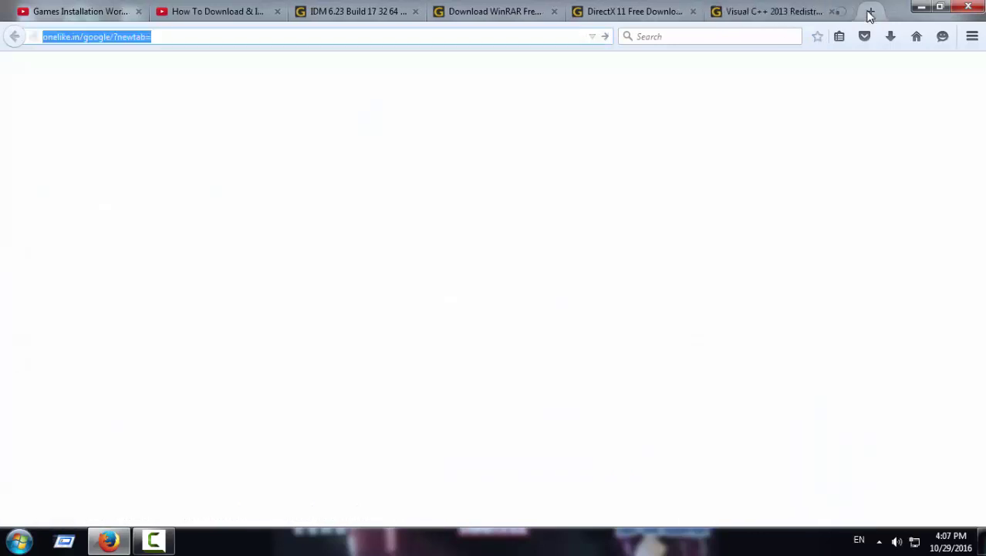
text(go)
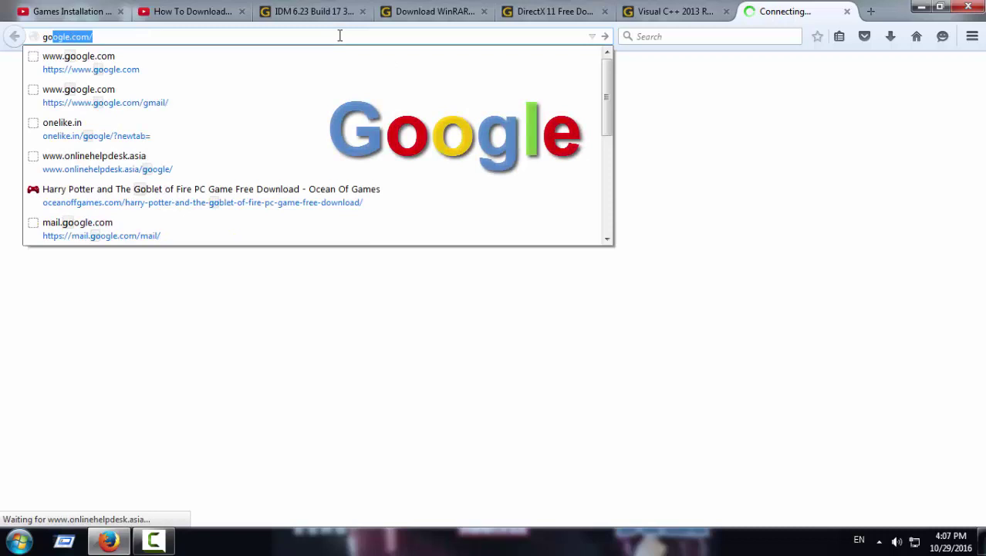
key(Return)
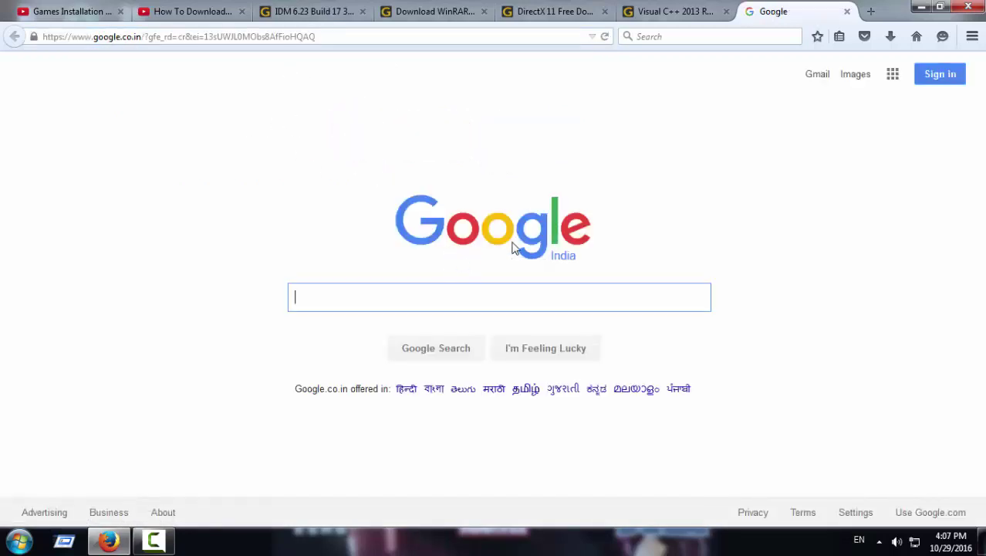
Search Google for "Iron Man Game/fullypcgames.net".
text(Iron Man )
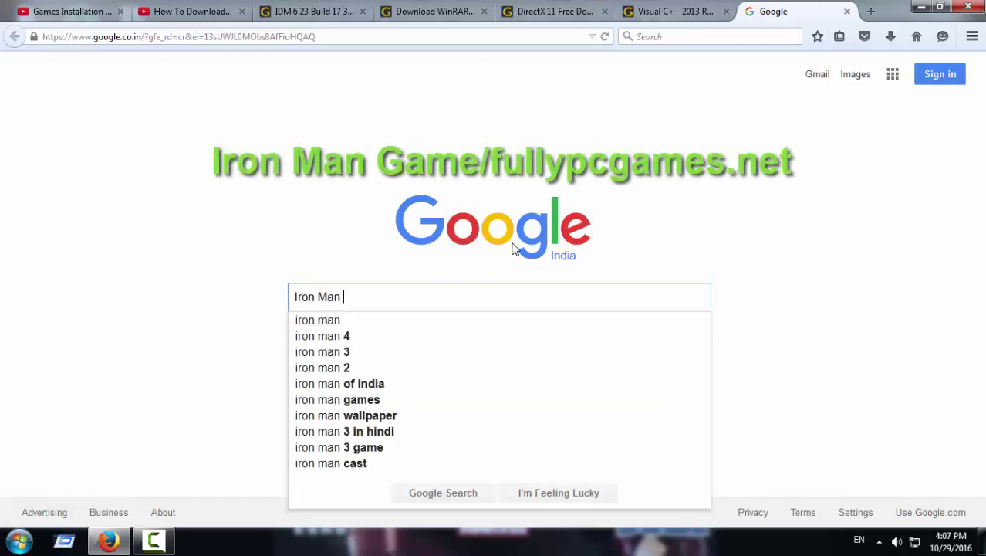
text(Game)
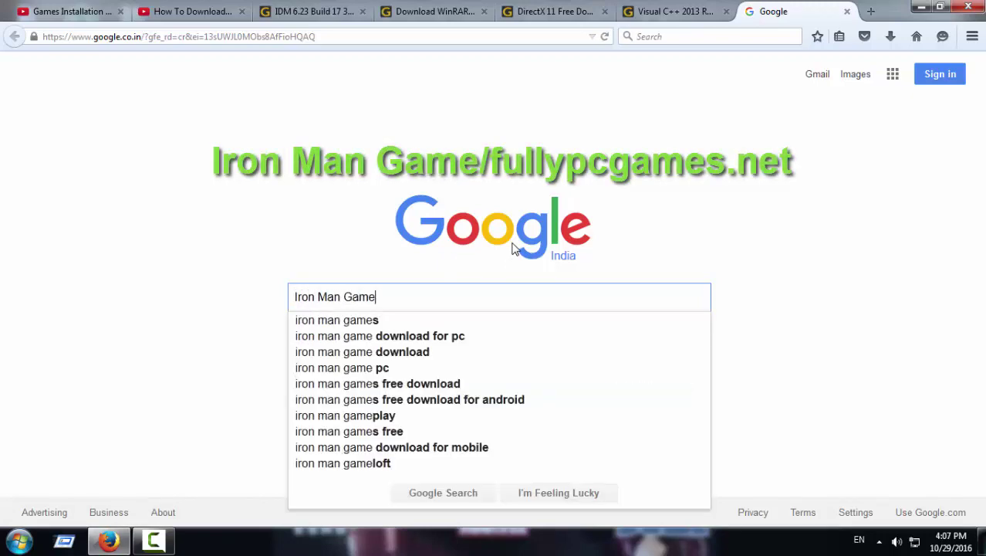
text(/fully)
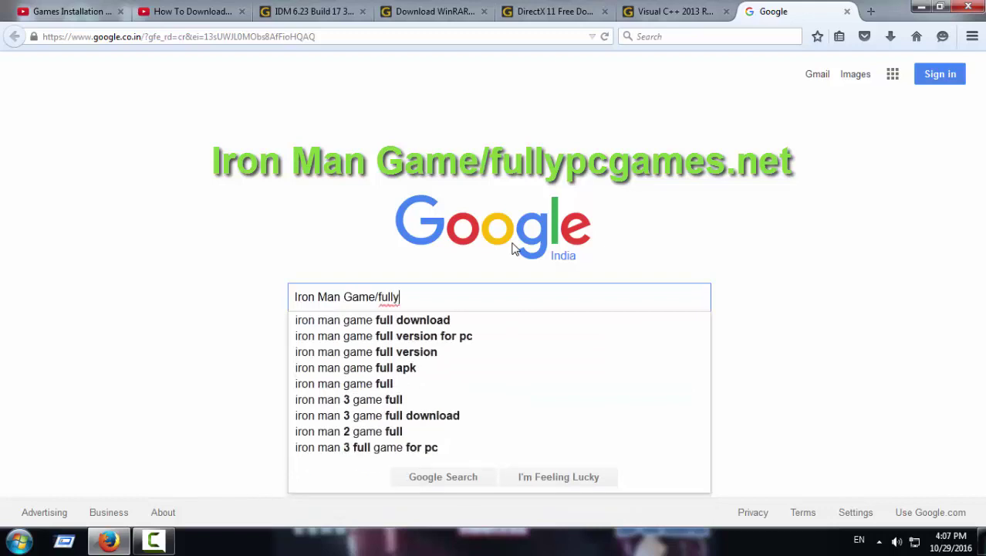
text(pcgames)
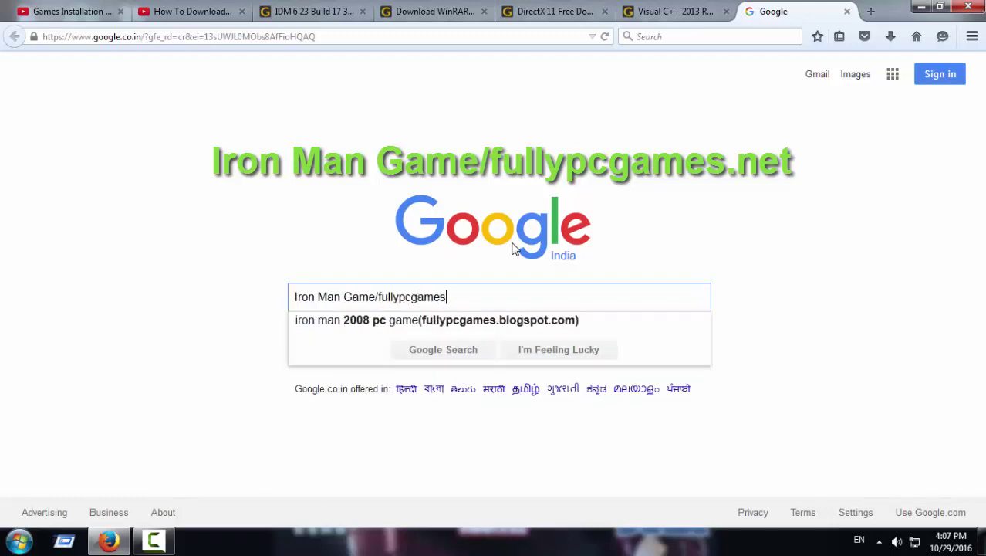
text(.ne)
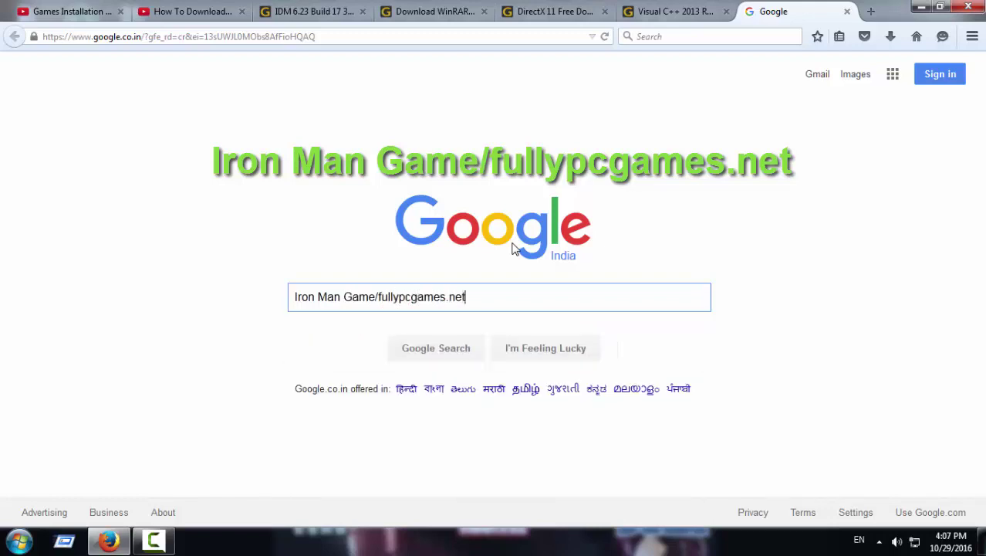
text(t)
key(Return)
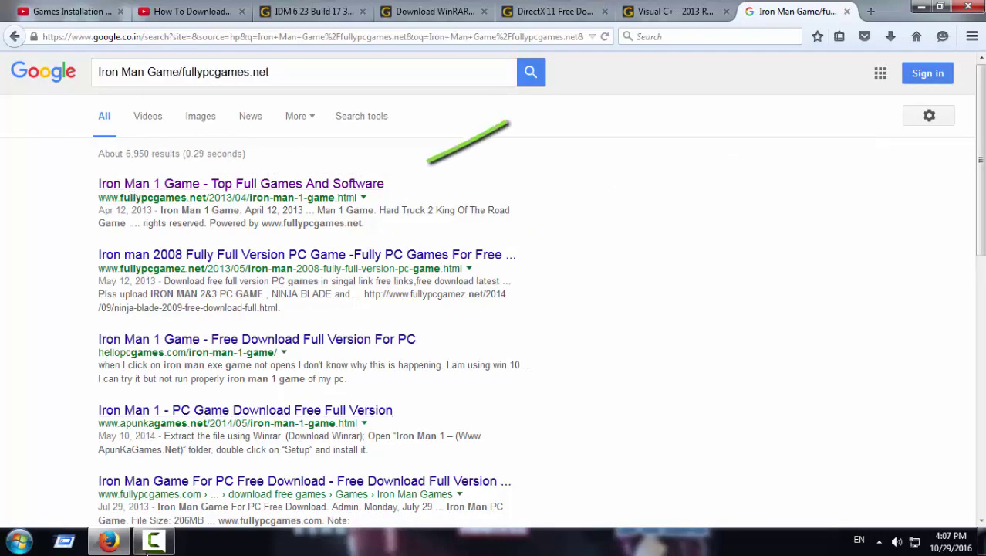
click(153, 540)
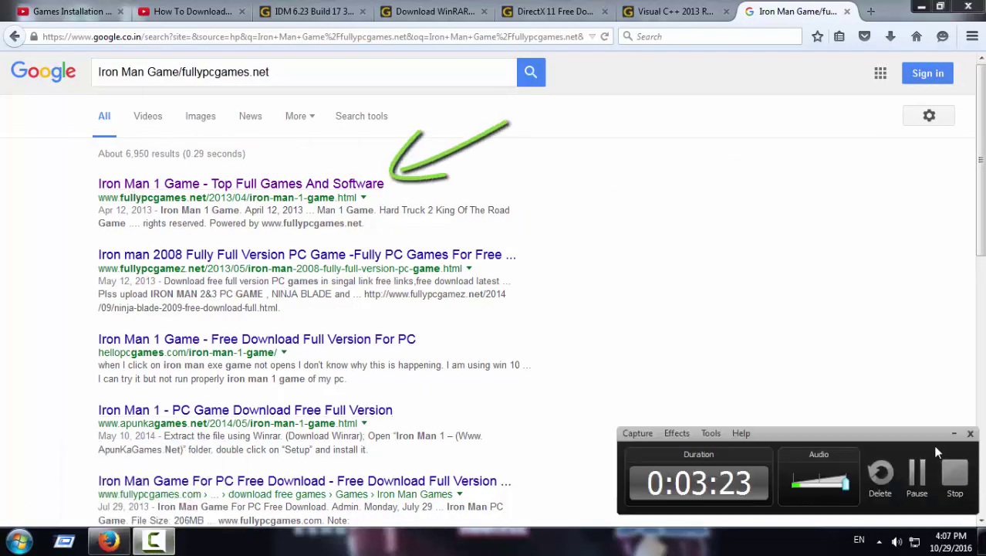
click(916, 472)
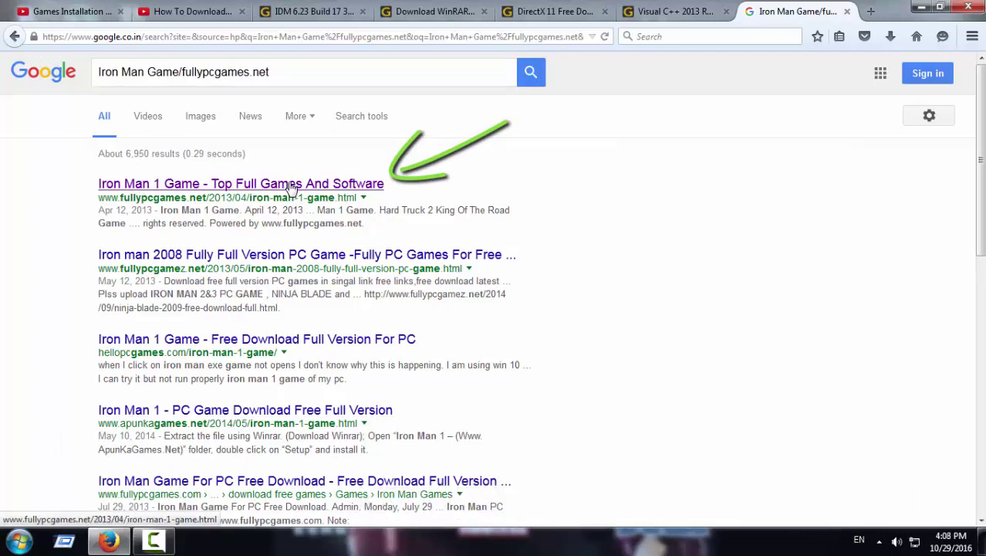
Open the "Iron Man 1 Game" search result from fullypcgames.net and review its screenshots, game size and system requirements.
click(292, 188)
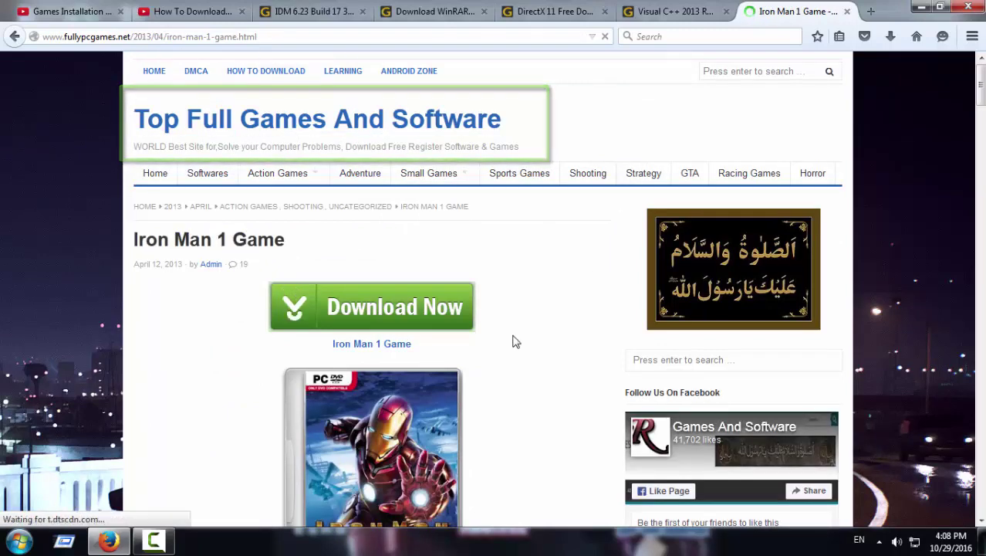
scroll(515, 342, down, 2)
scroll(271, 263, up, 2)
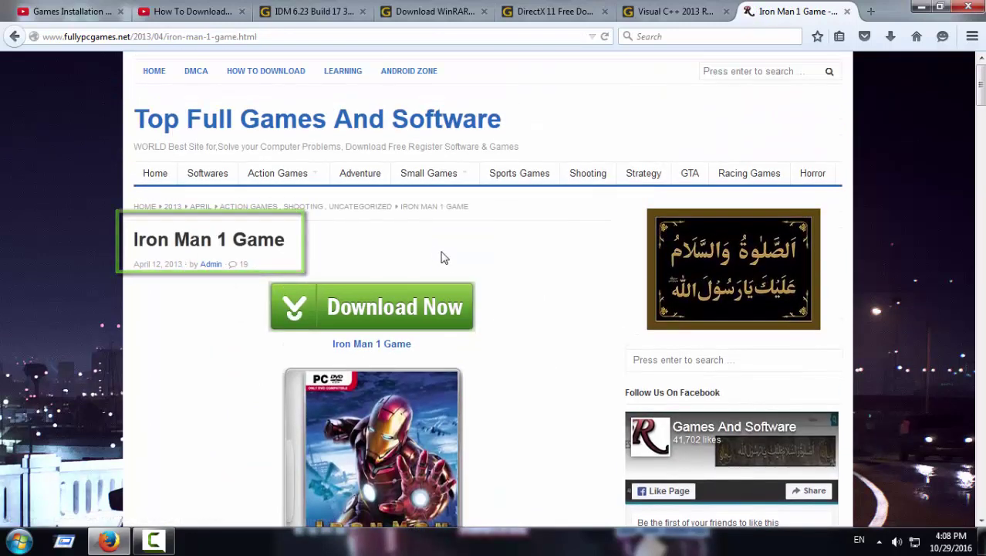
scroll(530, 232, down, 6)
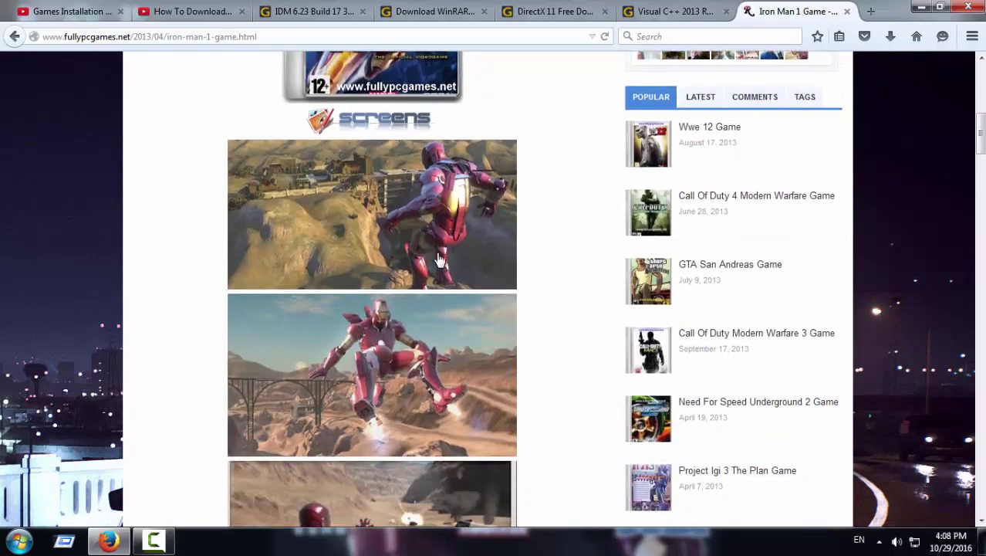
scroll(571, 264, down, 2)
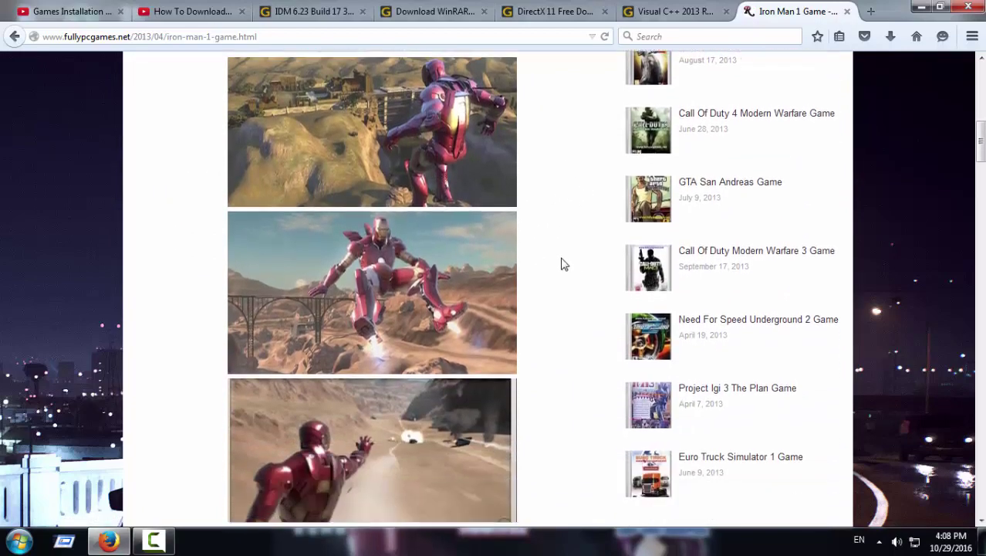
scroll(530, 271, down, 2)
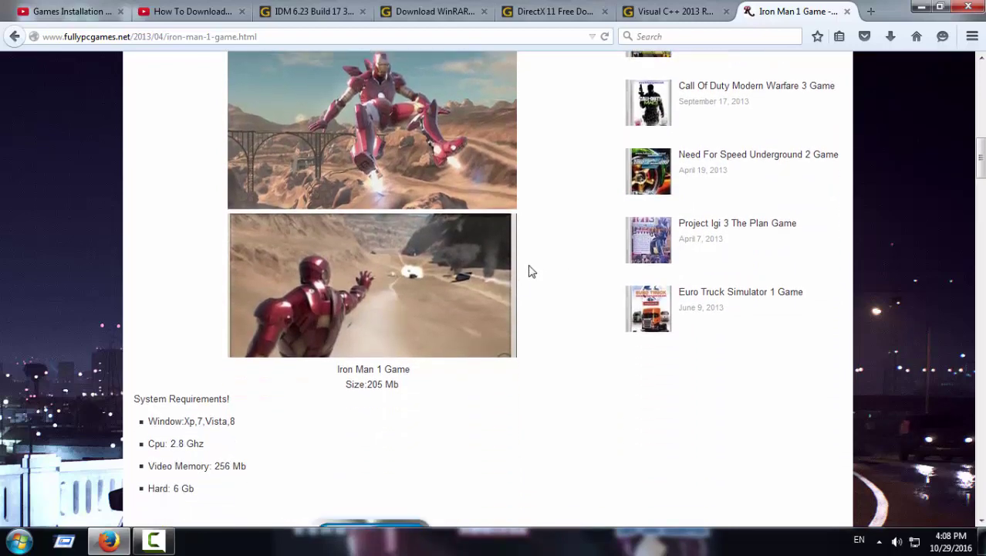
Review the Iron Man 1 system requirements and open the game's download link page.
scroll(530, 271, down, 1)
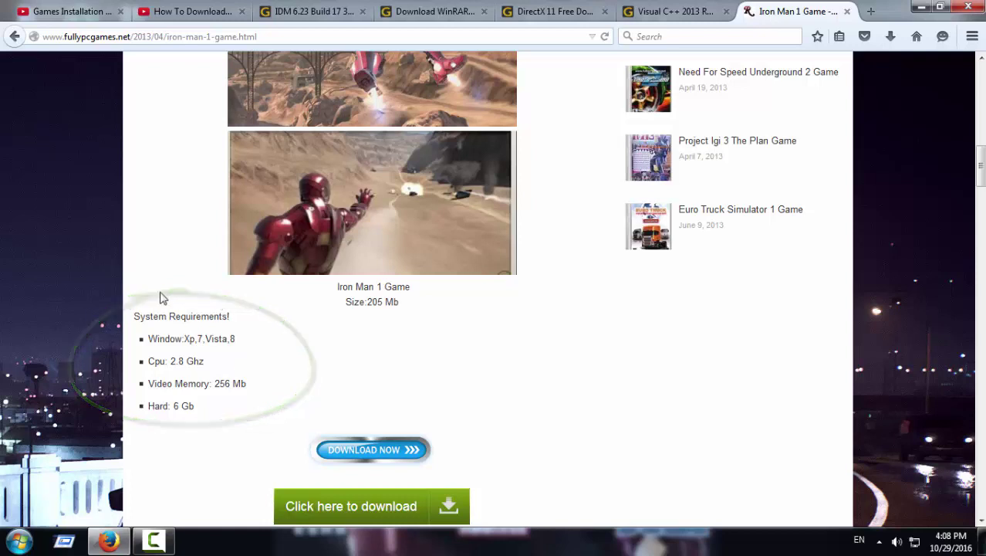
scroll(415, 346, down, 1)
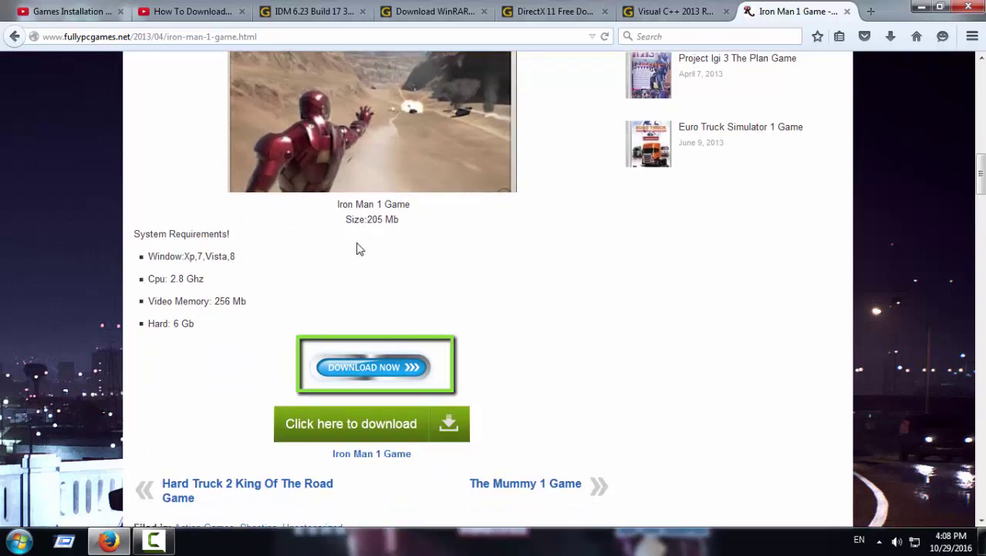
click(374, 377)
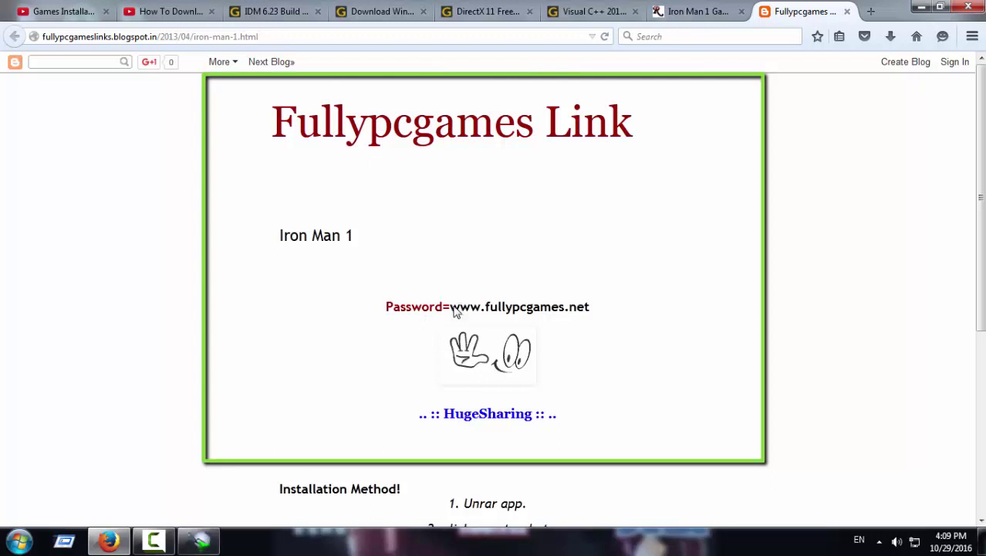
Copy the archive password given on the Iron Man 1 link page.
click(648, 224)
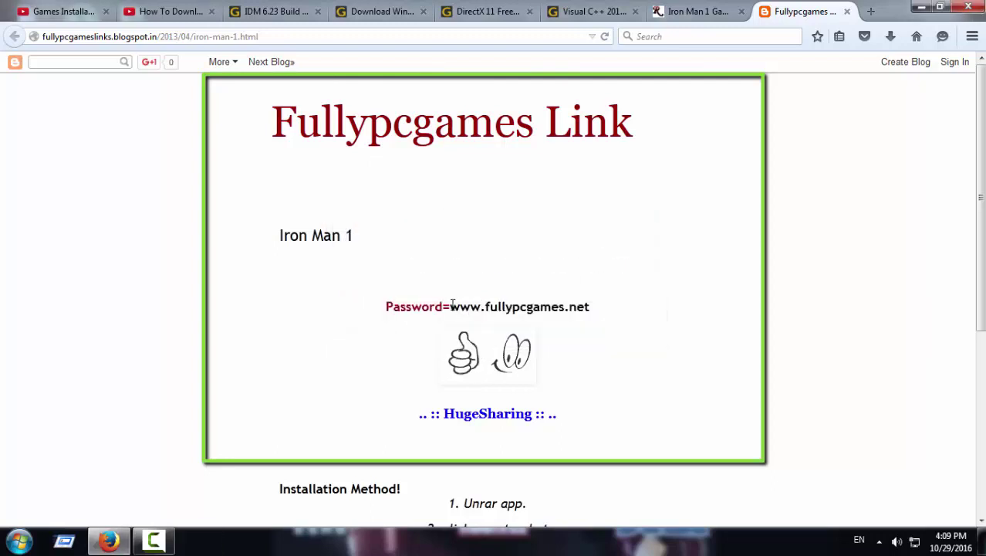
mouse_move(451, 307)
mouse_down()
mouse_move(591, 307)
mouse_move(576, 308)
mouse_up()
right_click(576, 308)
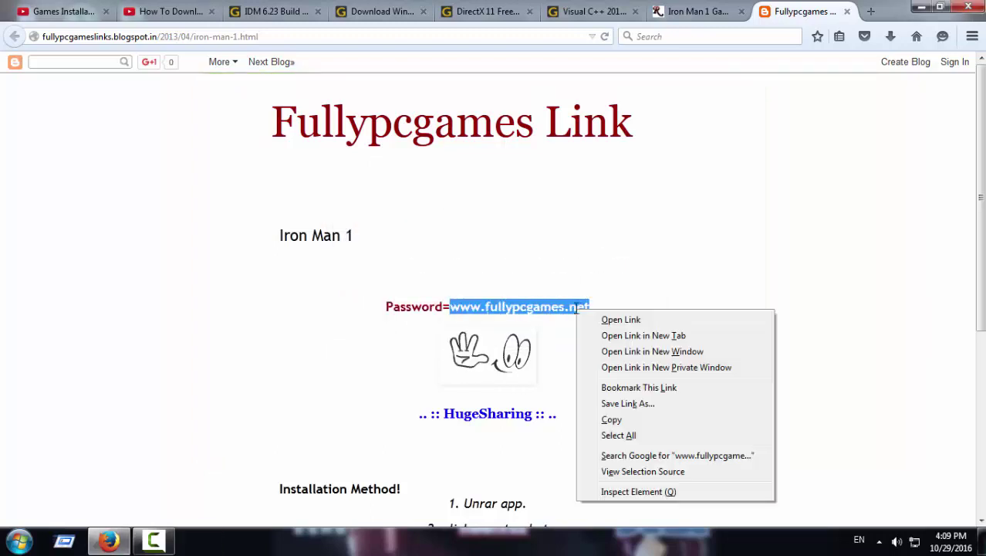
click(612, 420)
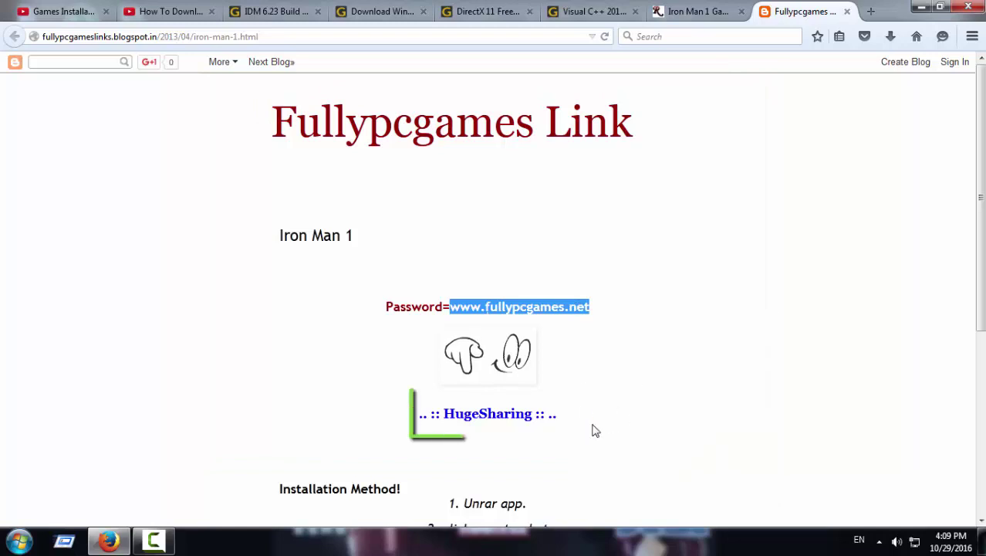
Open the HugeSharing link and request the download of the Iron Man 2008 RAR file.
click(500, 419)
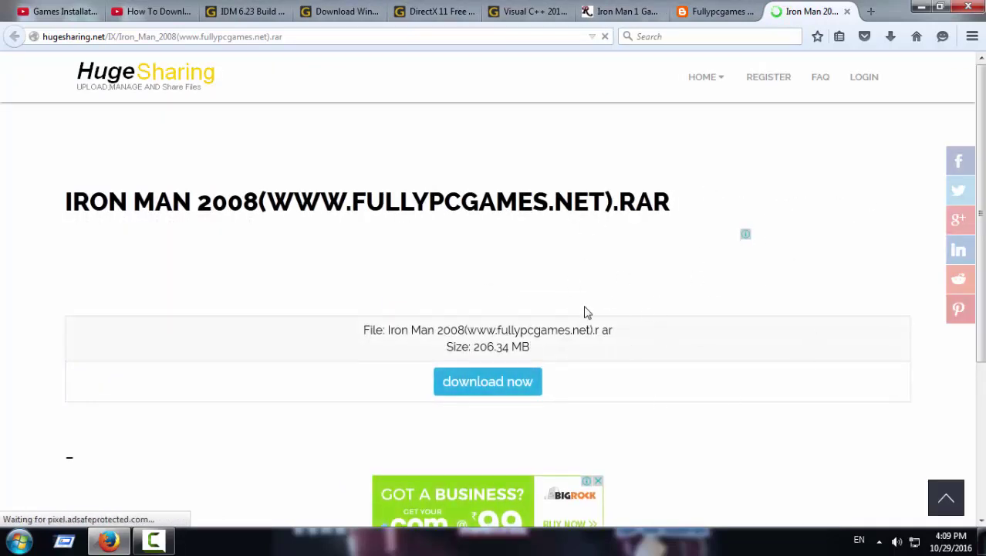
click(491, 384)
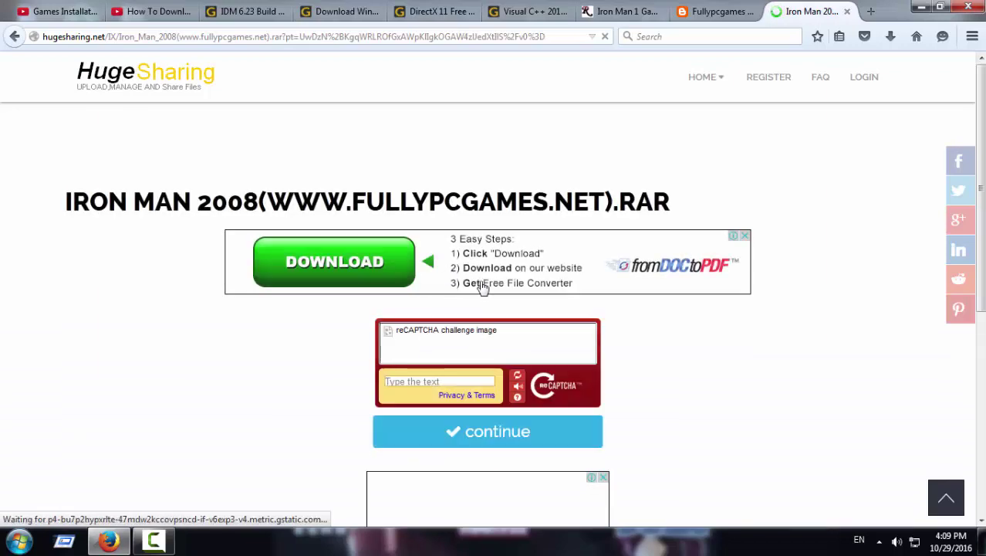
Submit the captcha text for the Iron Man 2008 file and cancel the resulting download manager dialog.
click(427, 380)
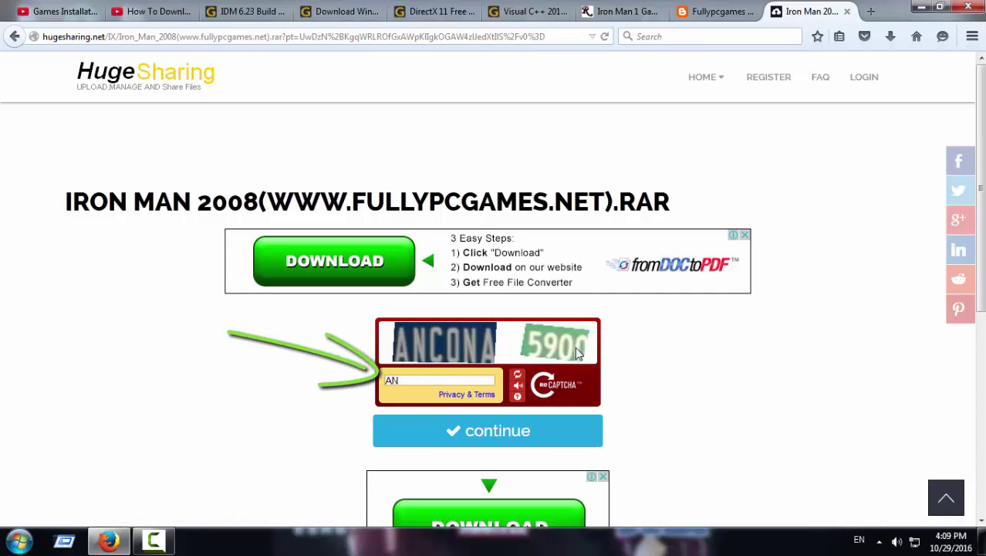
text(ANCONA )
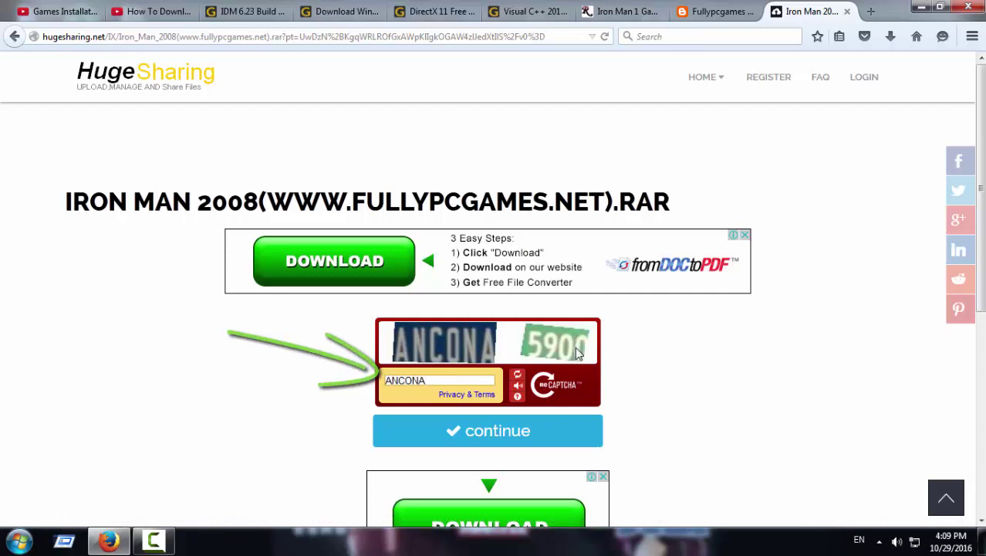
text(5900)
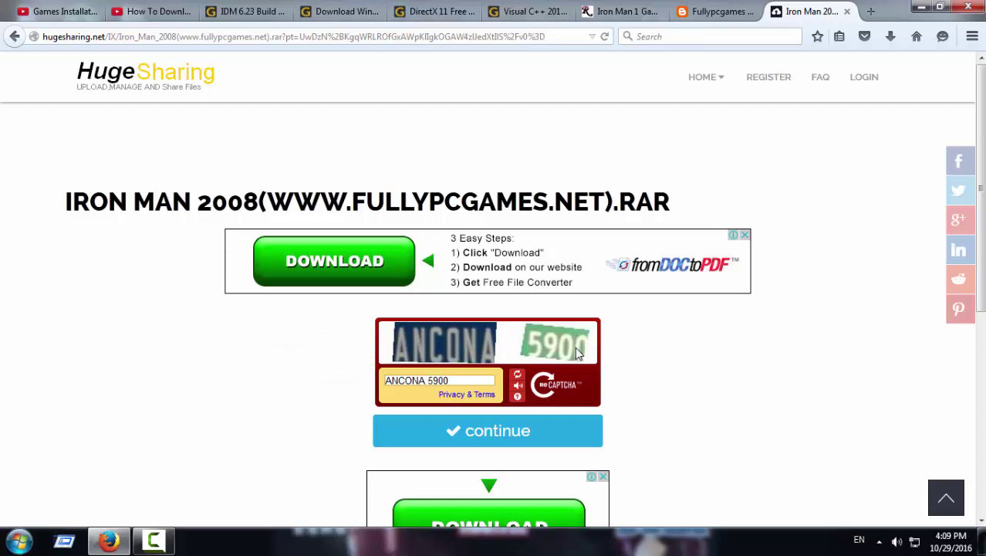
click(536, 439)
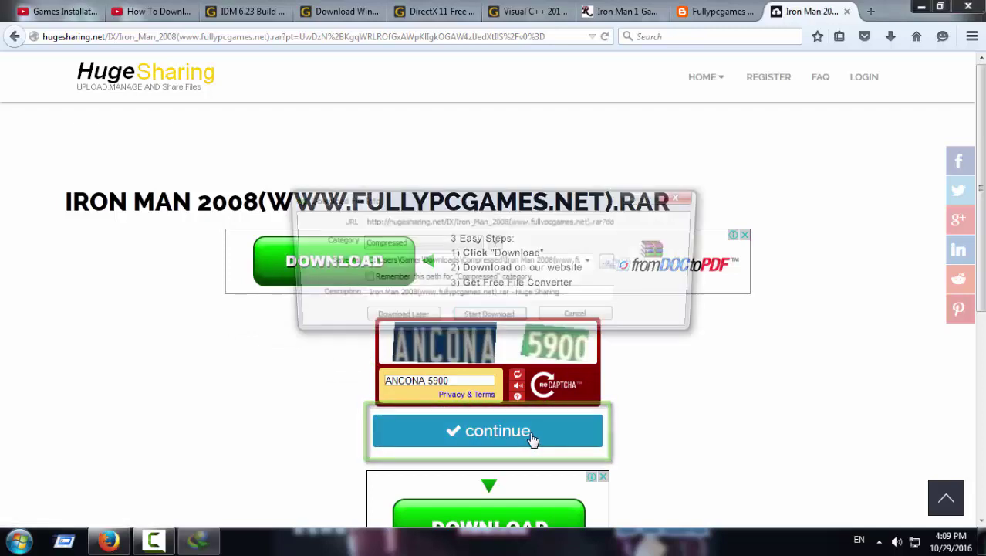
click(581, 319)
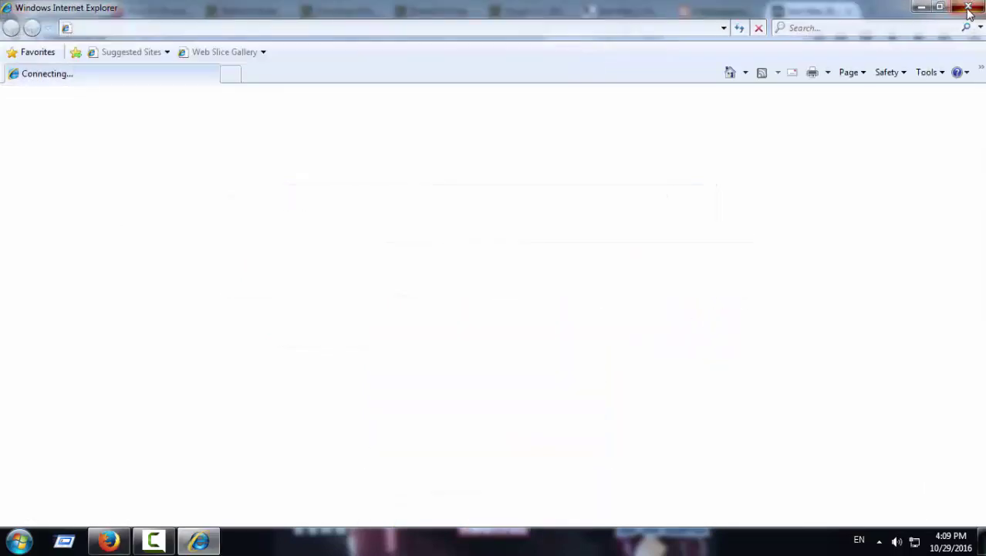
Close the Internet Explorer window, minimize the remaining browser and refresh the desktop.
click(964, 7)
click(923, 8)
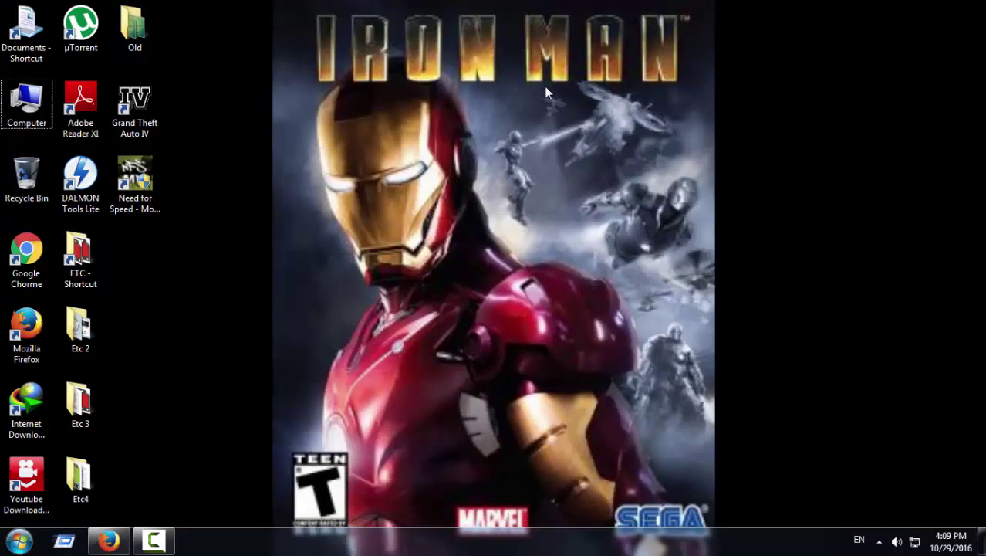
right_click(545, 87)
click(587, 130)
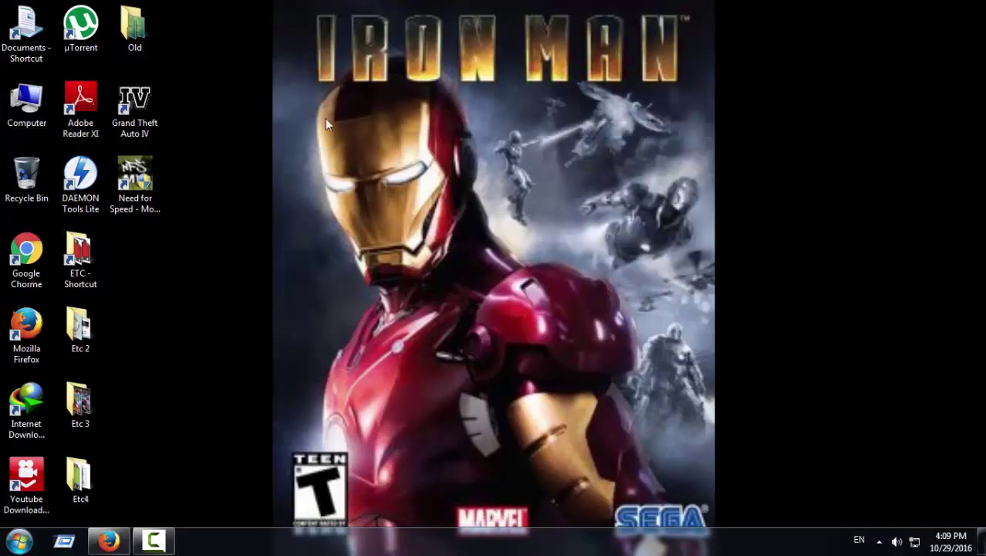
right_click(279, 124)
click(318, 160)
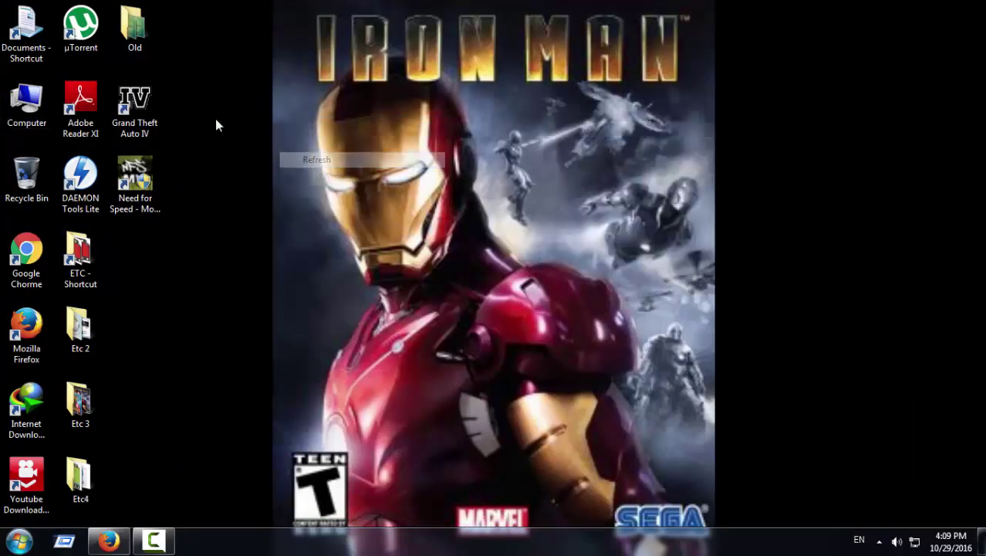
Open the Games & Videos (F:) drive from Computer.
double_click(31, 107)
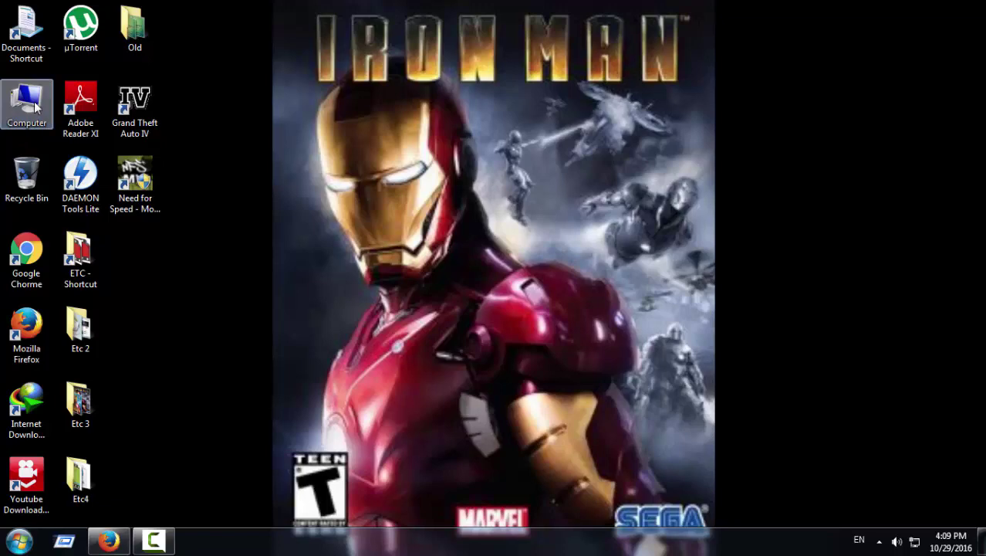
click(808, 110)
double_click(808, 111)
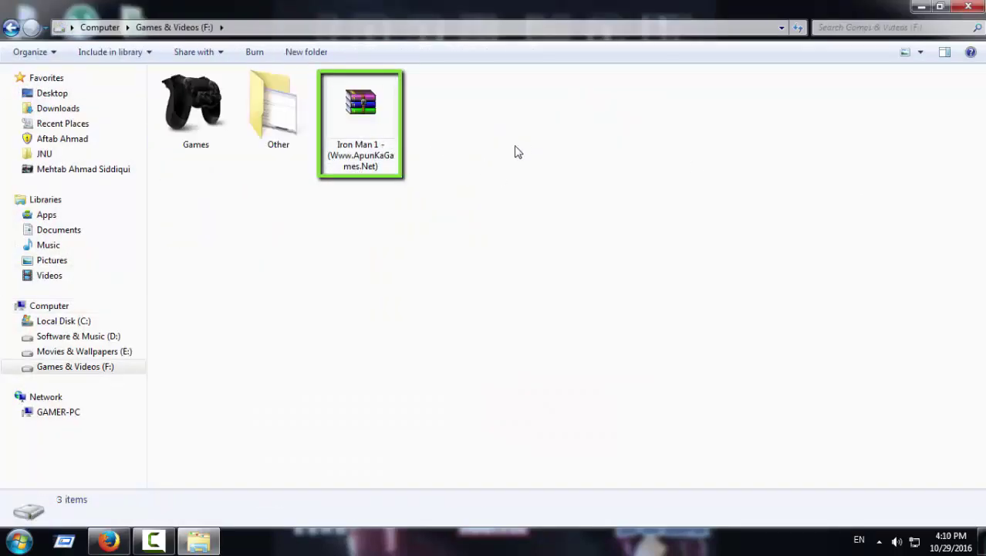
Start extracting the Iron Man 1 RAR archive into its own folder on the F: drive.
right_click(357, 112)
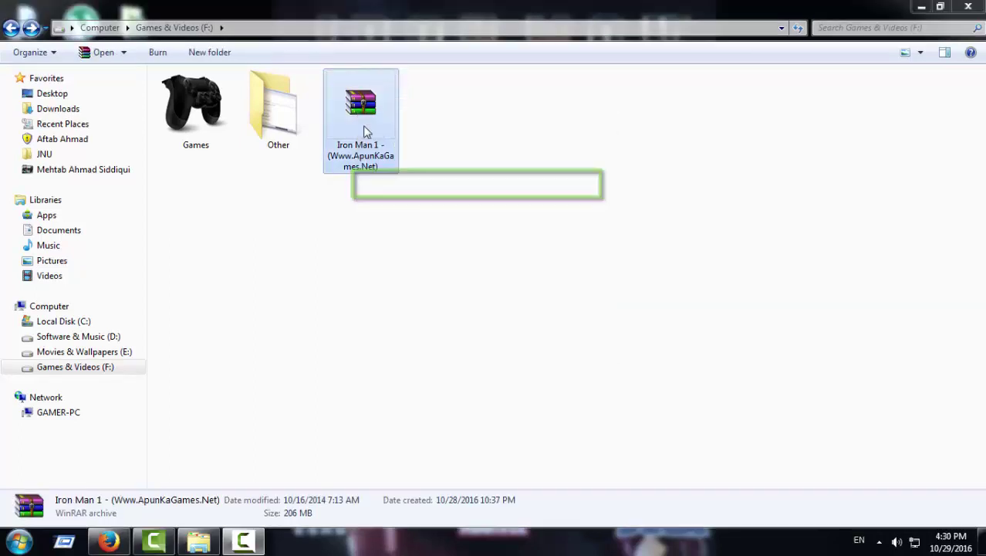
right_click(365, 127)
click(423, 200)
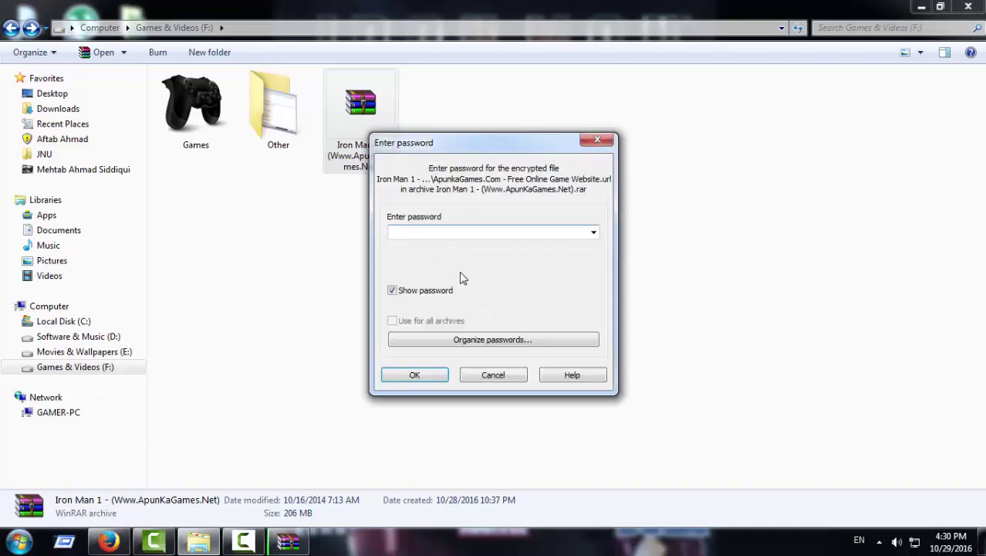
Hide the password characters, paste the archive password and confirm it to extract the game files.
right_click(409, 232)
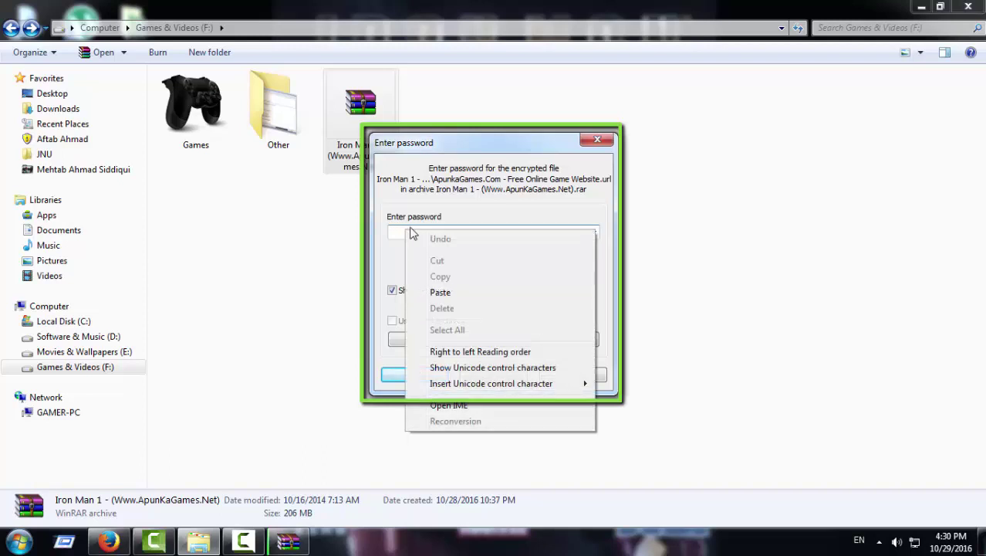
click(392, 292)
right_click(417, 232)
click(409, 292)
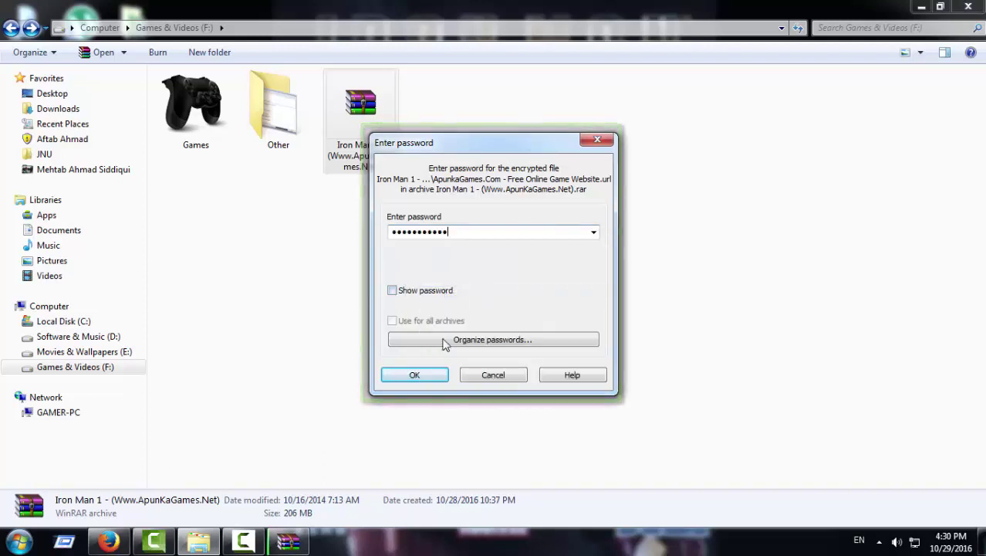
click(417, 374)
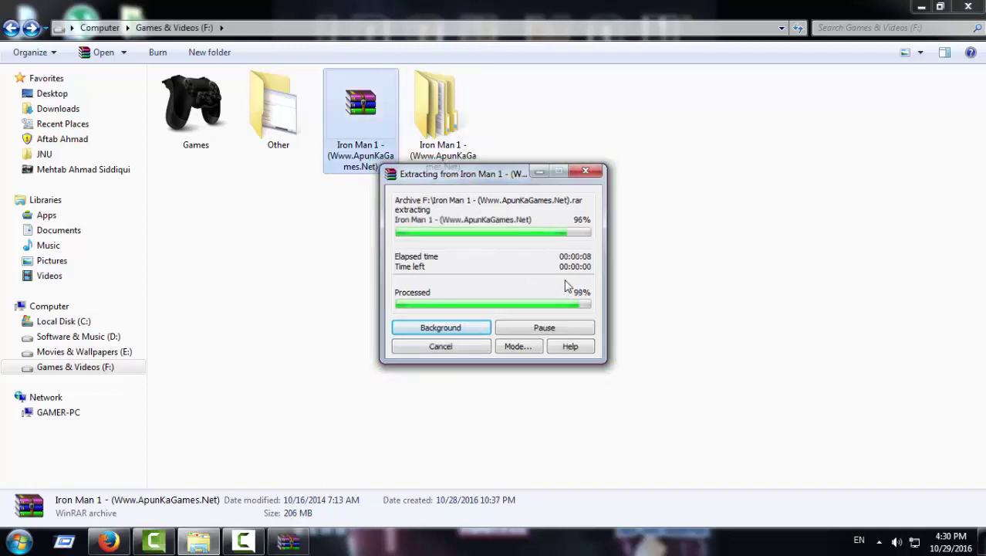
Refresh the F: drive listing and open the extracted Iron Man 1 folder down to its Game subfolder.
right_click(520, 172)
click(573, 232)
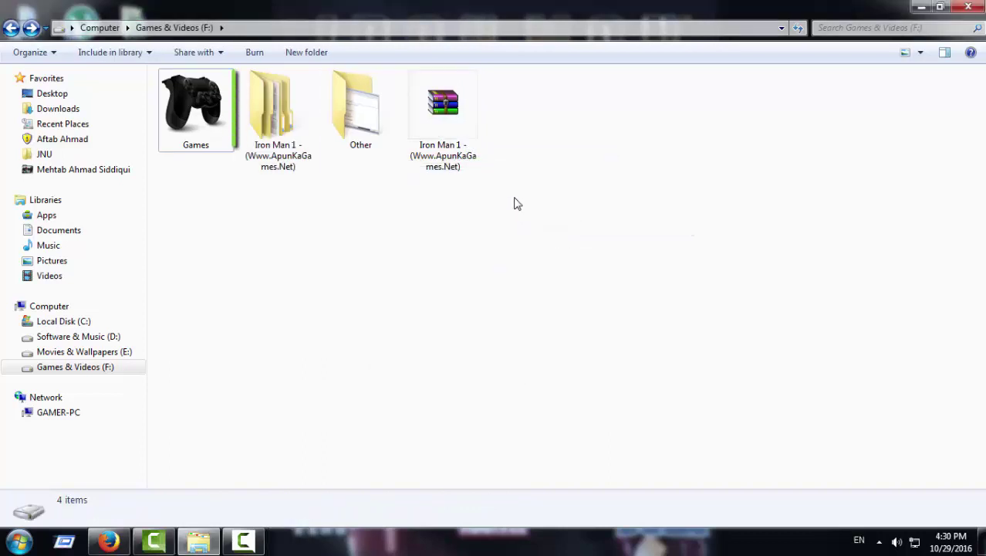
click(298, 139)
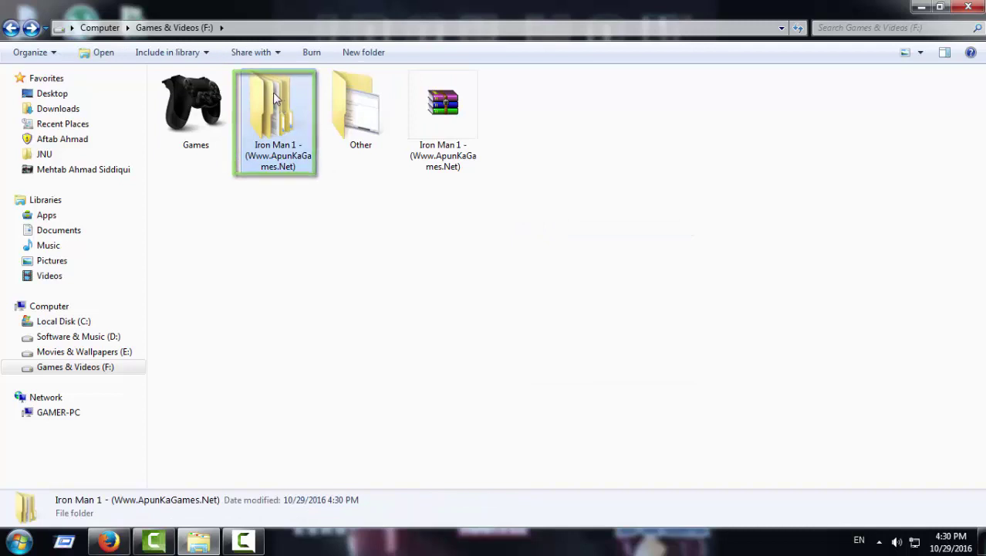
double_click(282, 110)
key(Return)
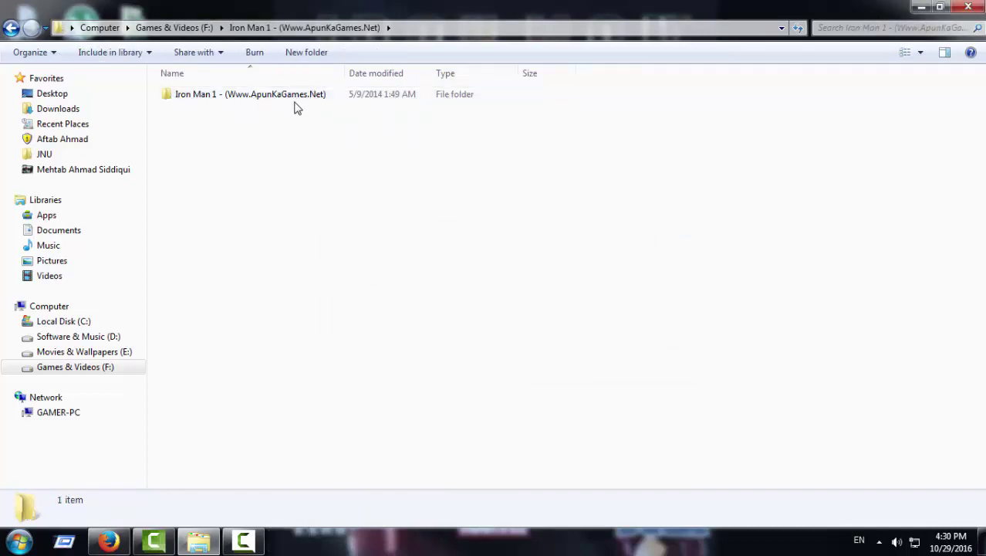
double_click(297, 98)
double_click(293, 101)
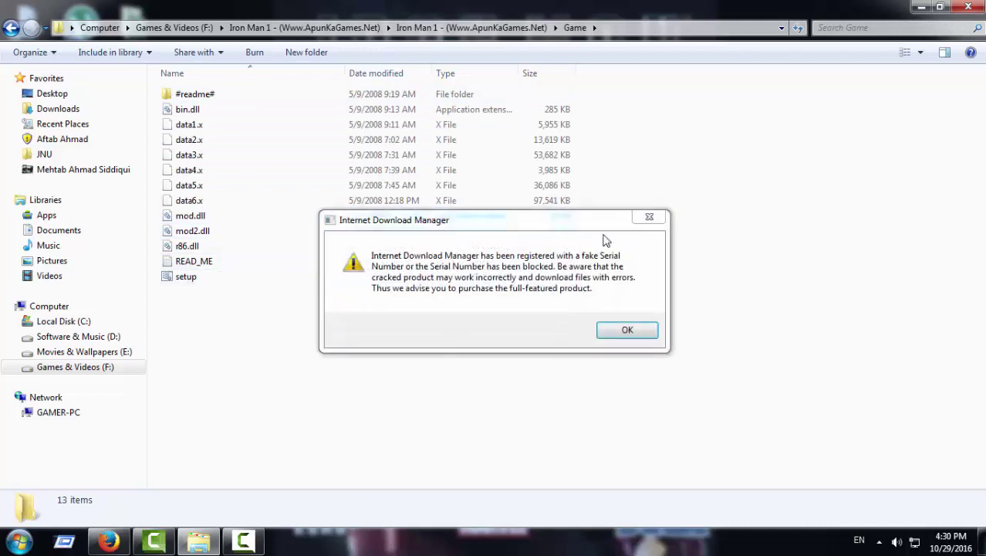
Dismiss the Internet Download Manager warning, then run the setup batch file and let it continue rebuilding the game.
click(627, 329)
click(605, 337)
click(198, 284)
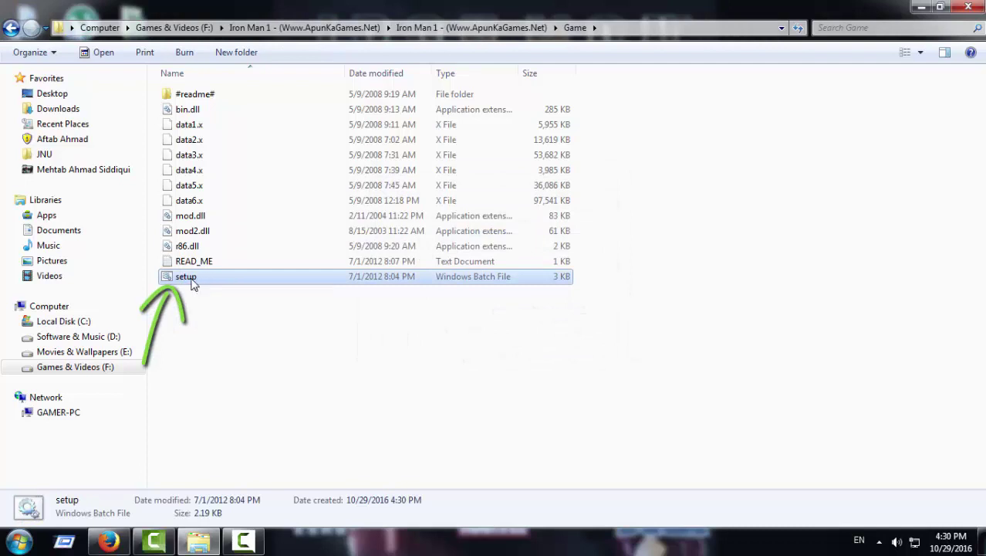
double_click(193, 280)
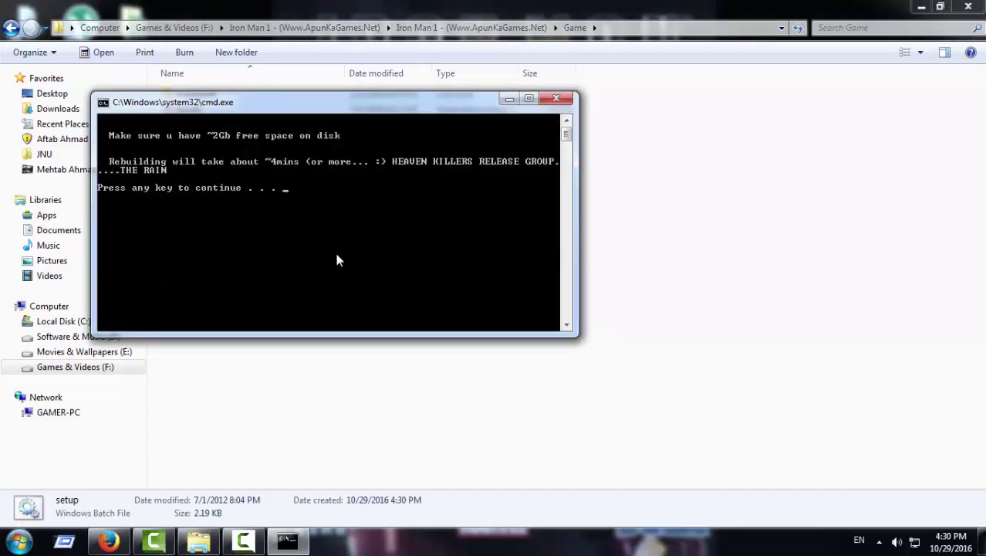
key(Return)
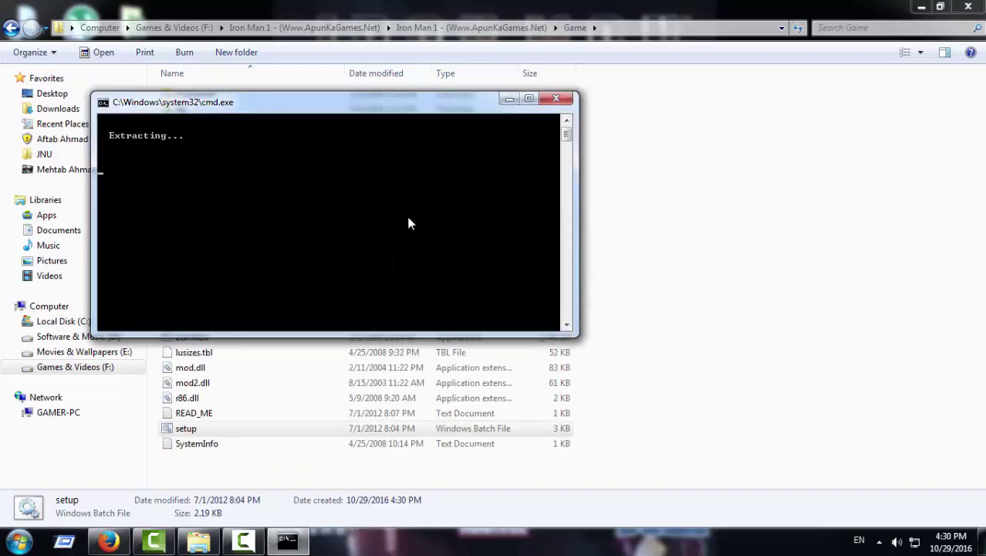
click(243, 542)
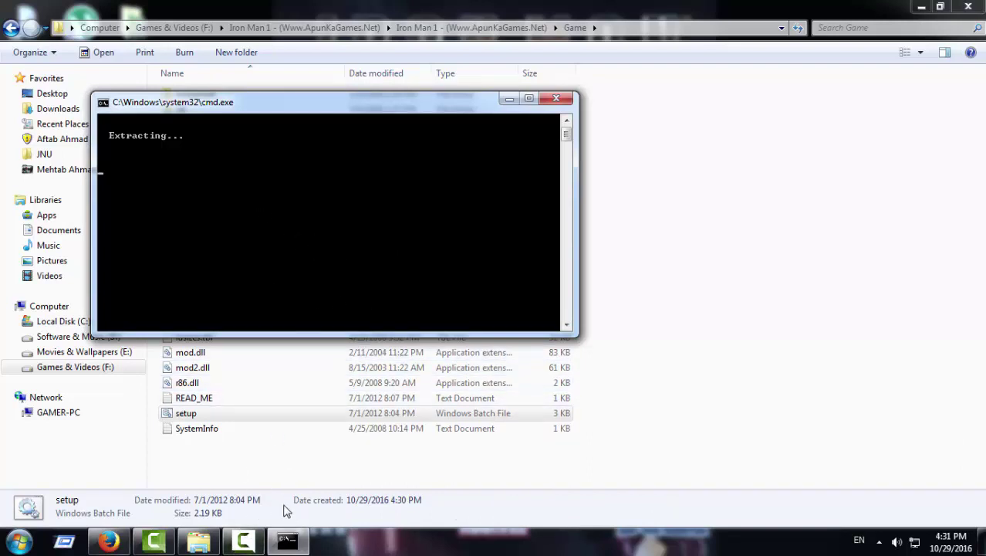
click(245, 542)
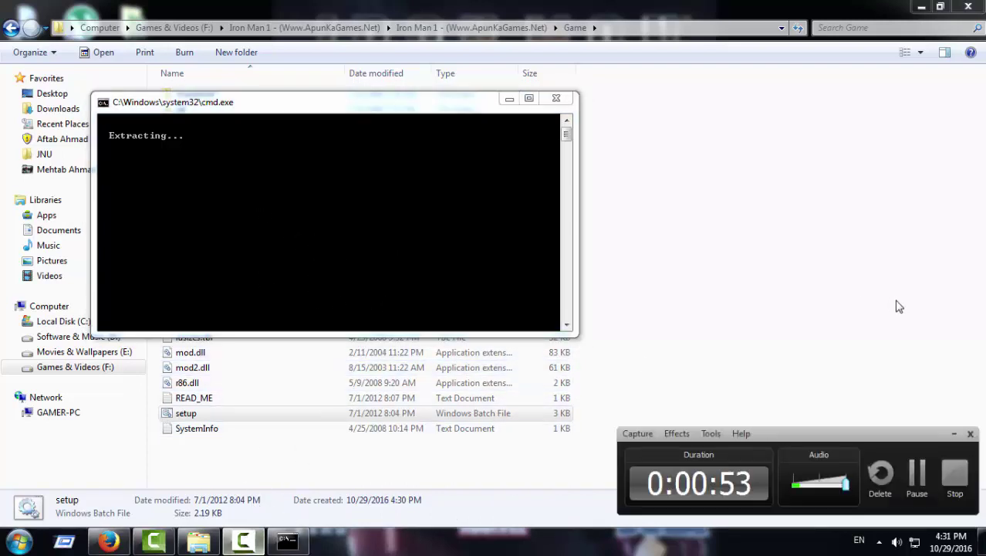
click(917, 473)
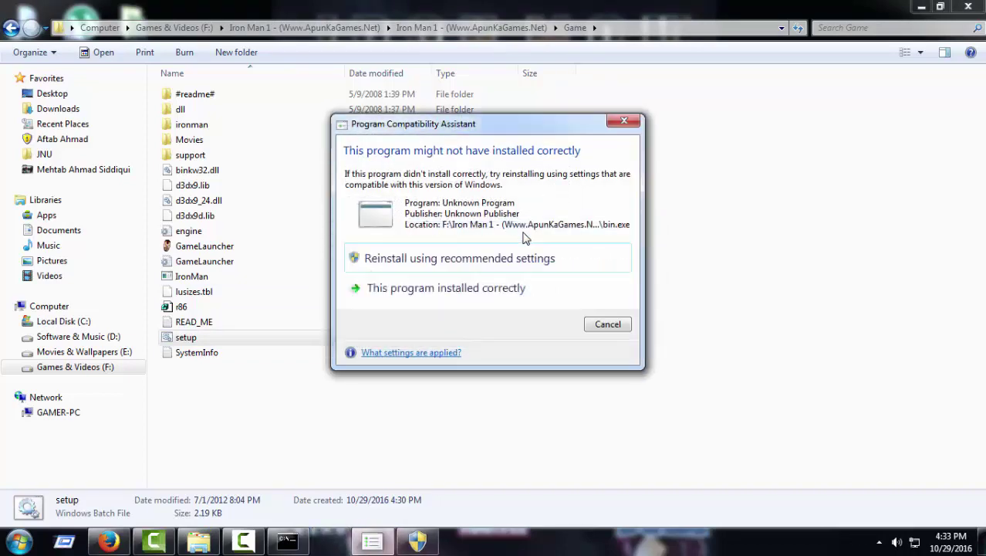
Report the program as installed correctly, refresh the Game folder and select the GameLauncher application.
click(446, 287)
right_click(678, 168)
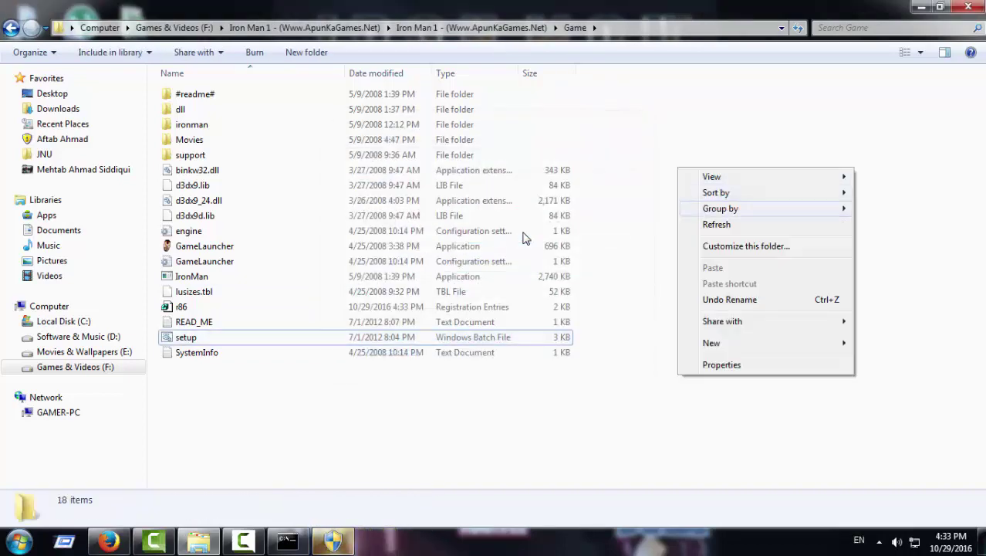
click(716, 224)
click(523, 238)
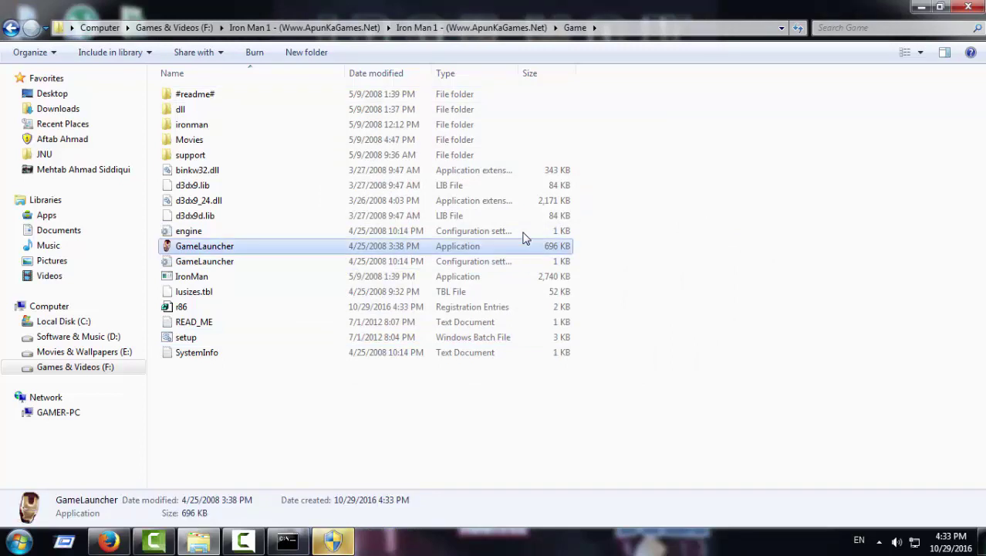
Create a desktop shortcut to the GameLauncher application in the Game folder.
key(shift+F10)
key(Down)
key(Down)
key(Down)
key(Down)
key(Down)
key(Down)
key(Down)
key(Down)
key(Down)
key(Down)
key(Down)
key(Right)
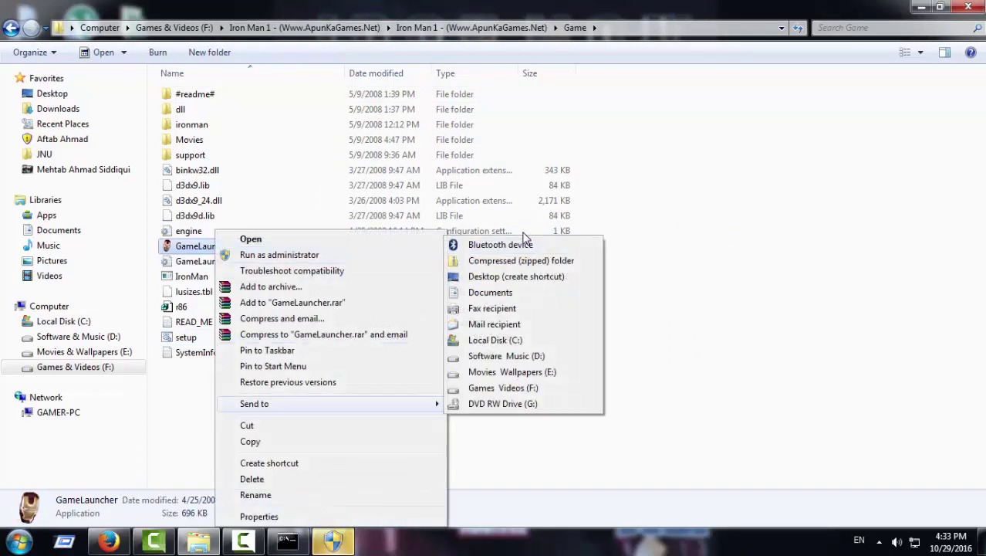
key(Down)
key(Down)
key(Return)
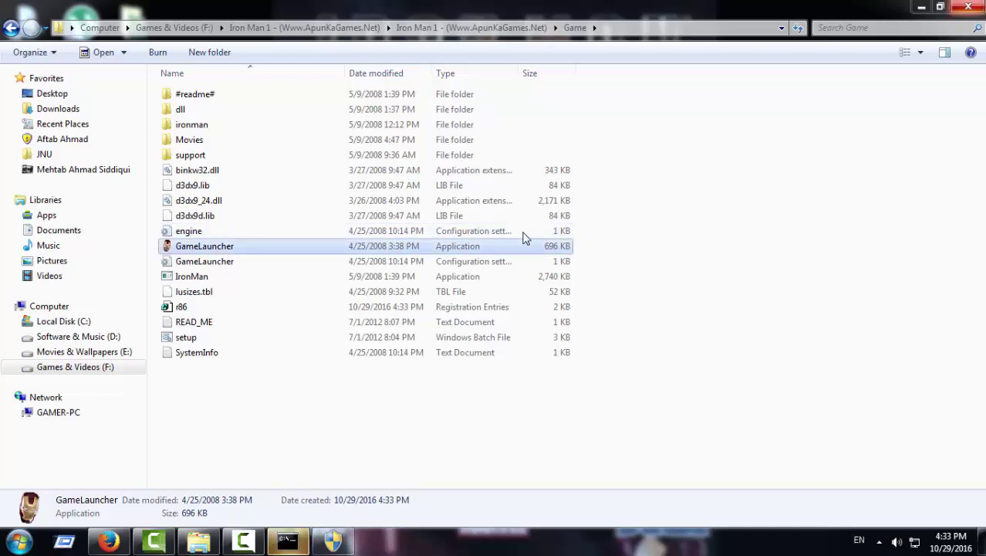
Close the Game folder window and dismiss the setup console once the DirectX installation is done.
key(alt+F4)
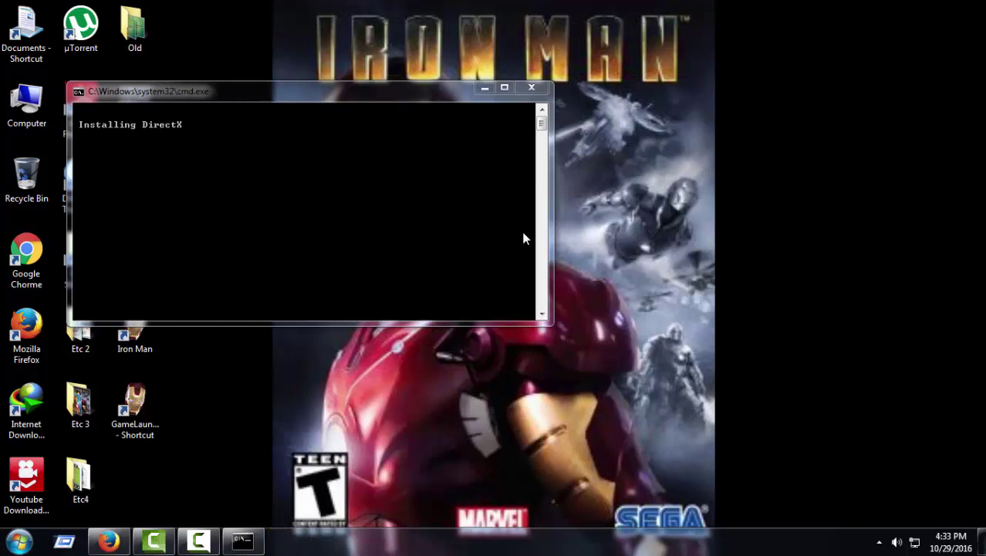
click(522, 238)
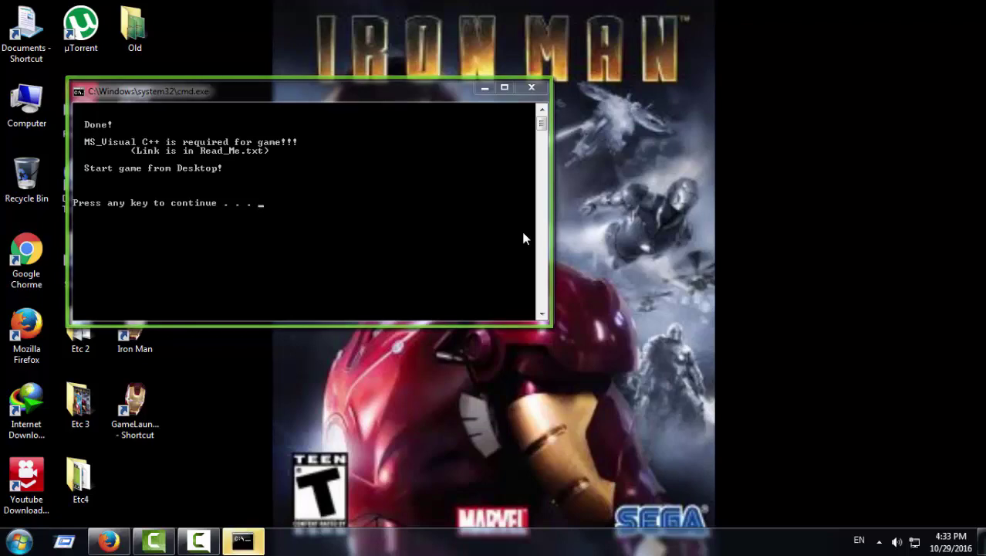
key(Return)
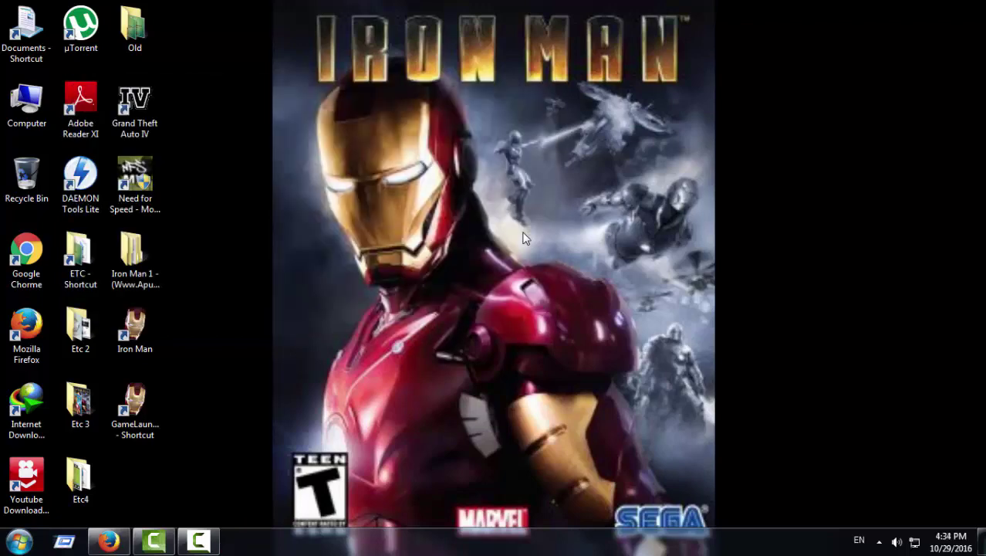
Permanently delete the GameLauncher shortcut from the desktop.
key(shift+Delete)
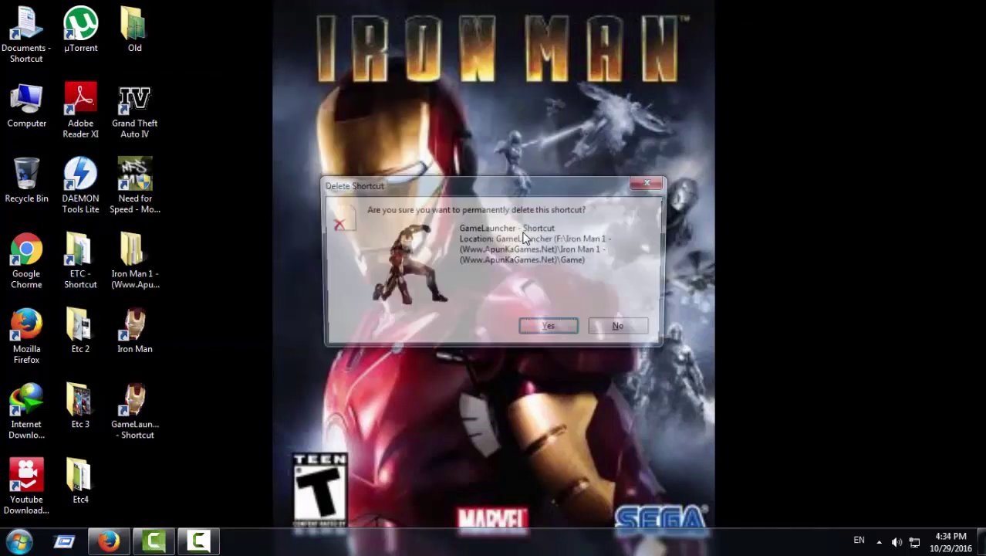
key(Return)
key(Menu)
key(Escape)
text(iron man)
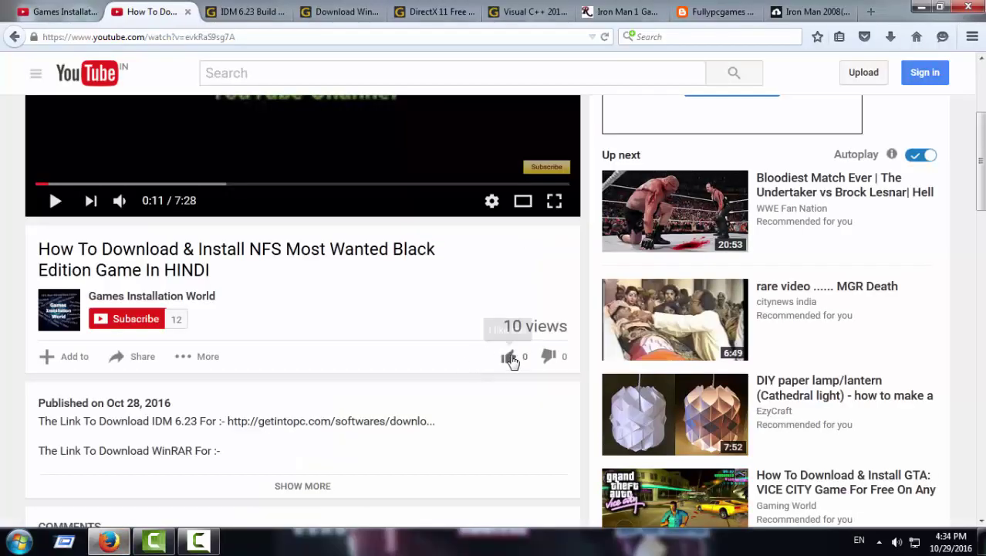
scroll(394, 251, up, 3)
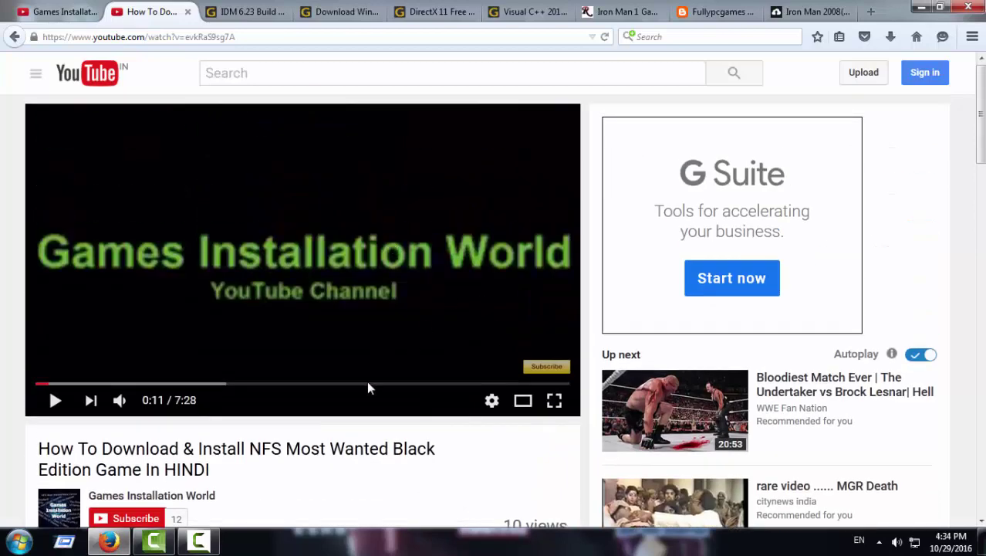